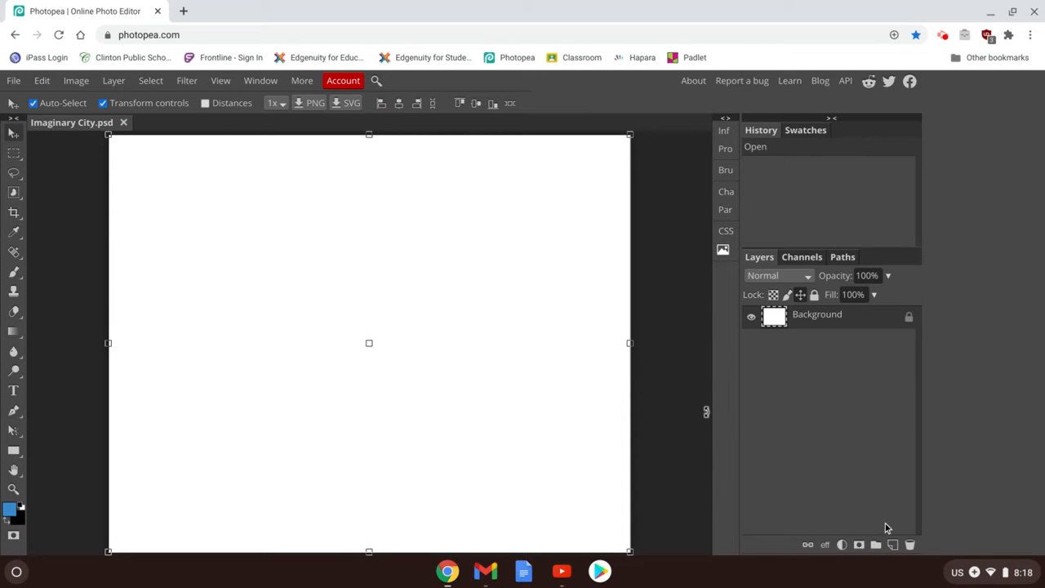
Step: Create a new layer folder above the white background layer and name it Background
click(874, 548)
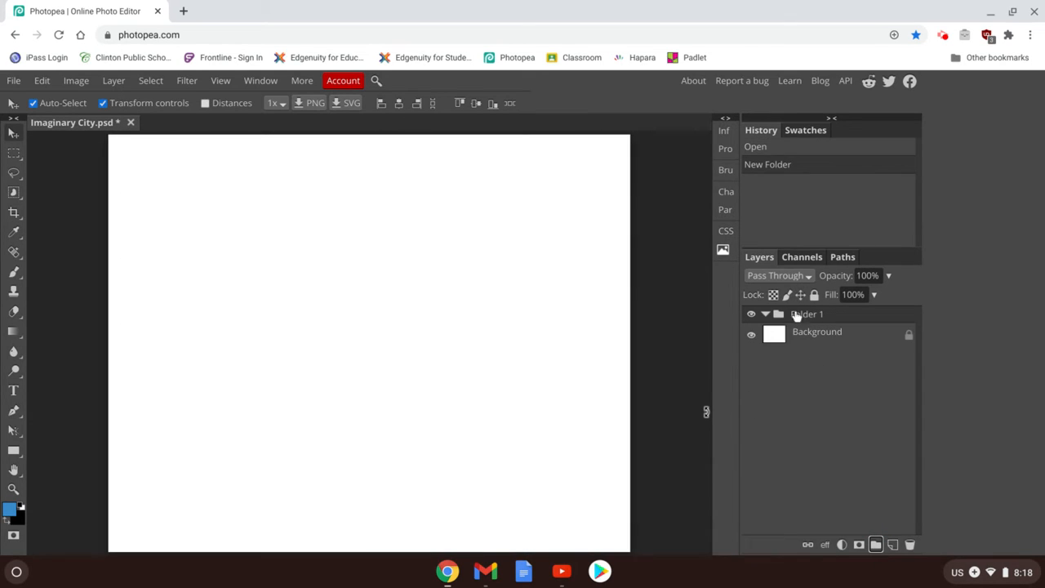
double_click(802, 315)
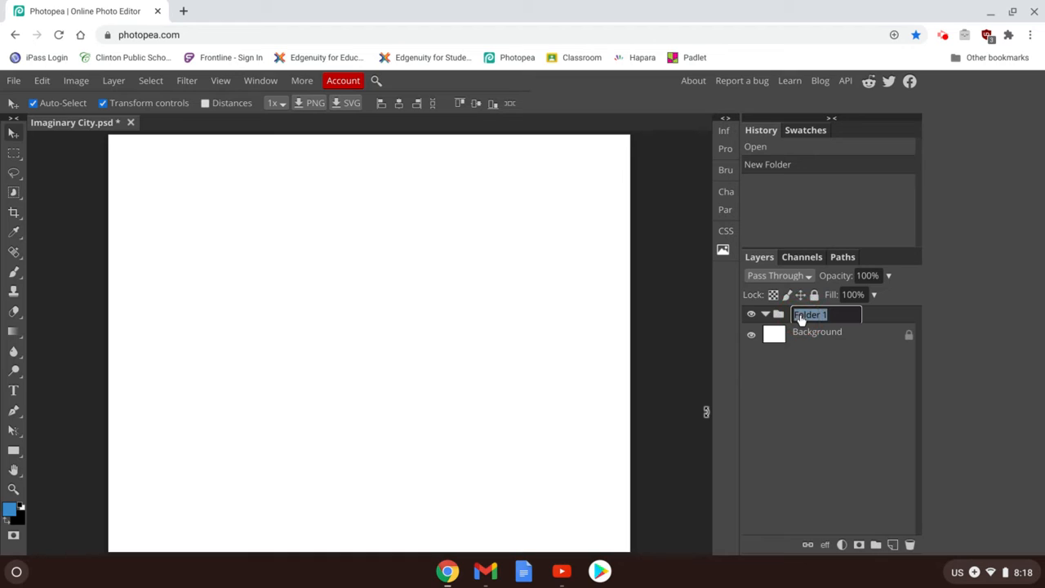
text(Background)
key(Return)
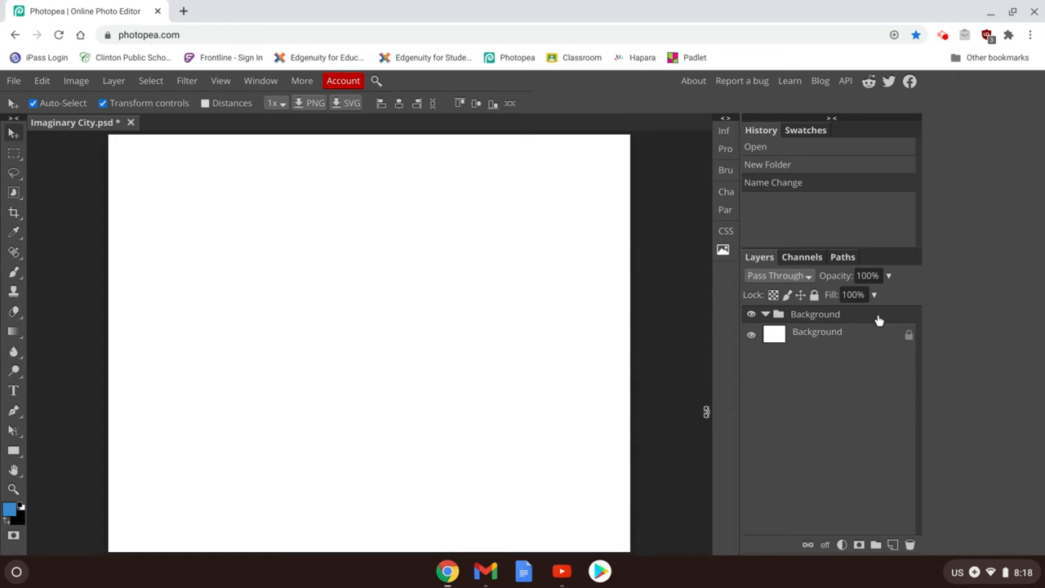
Step: Add a new layer inside the Background folder and name it Sky
click(892, 545)
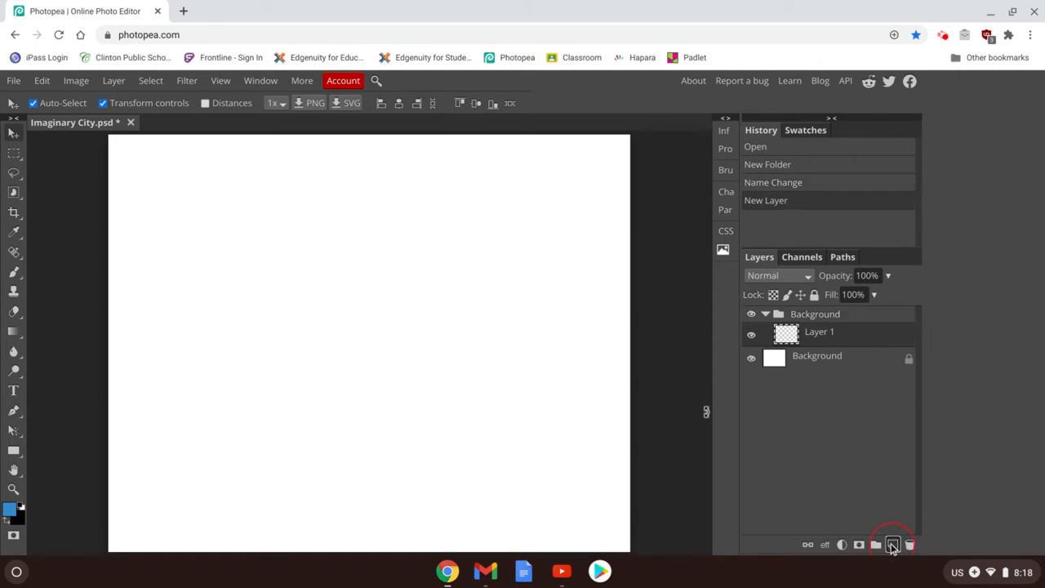
double_click(816, 333)
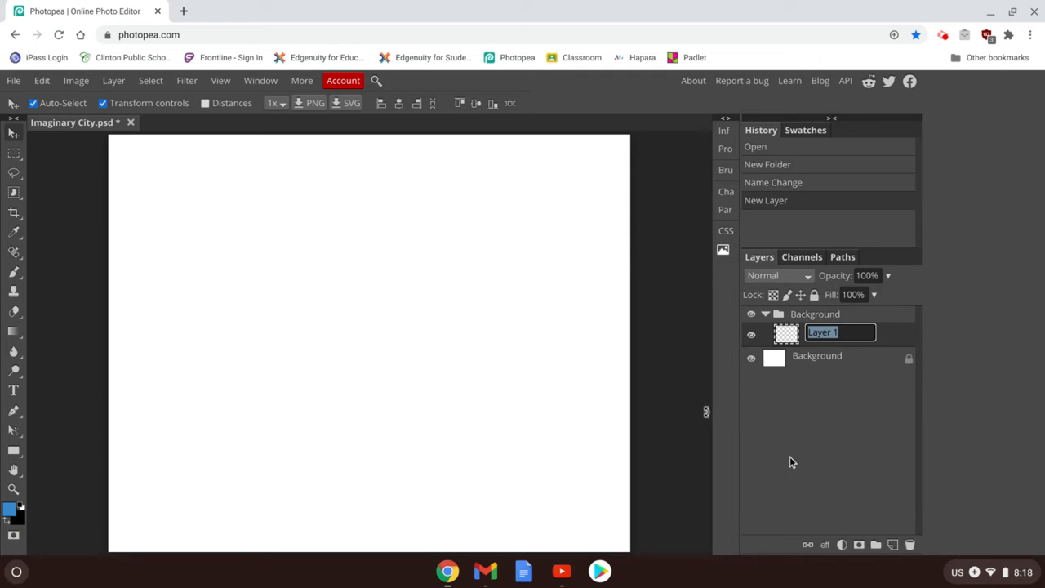
text(Sky)
click(888, 338)
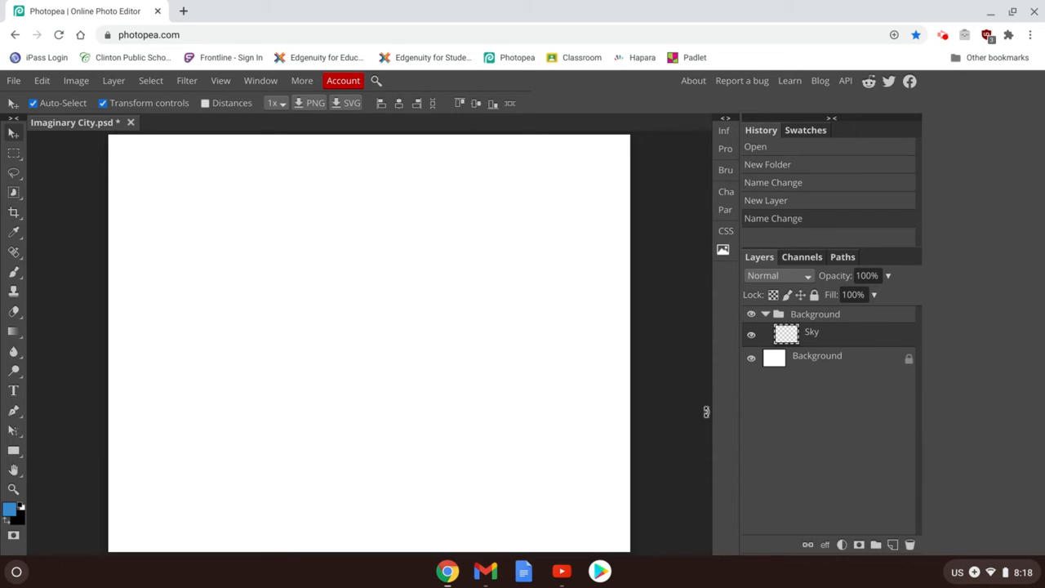
Step: Fill the Sky layer with the light cyan colour 9ee4ec using the Paint Bucket tool
right_click(13, 332)
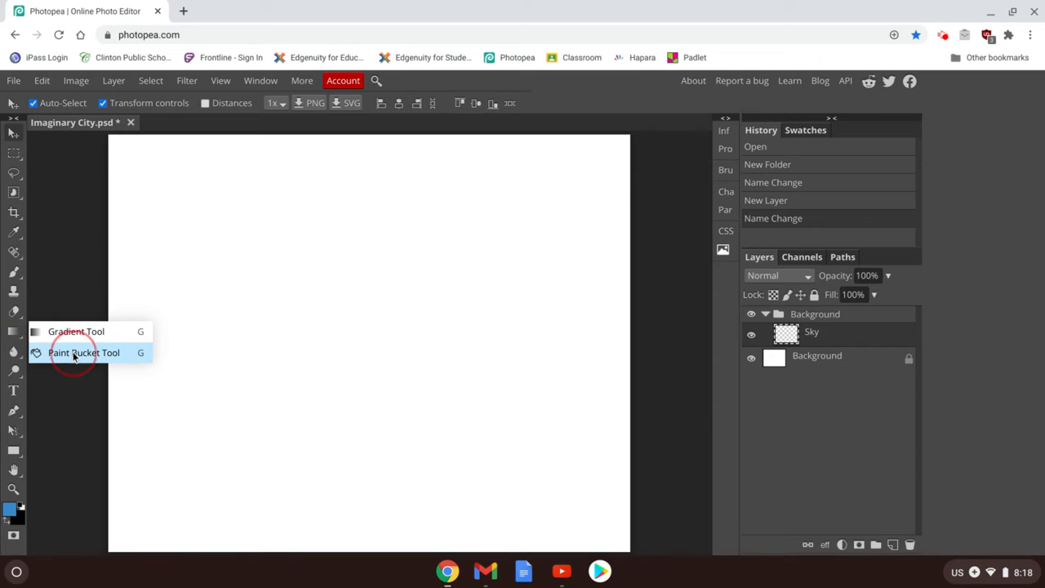
click(77, 352)
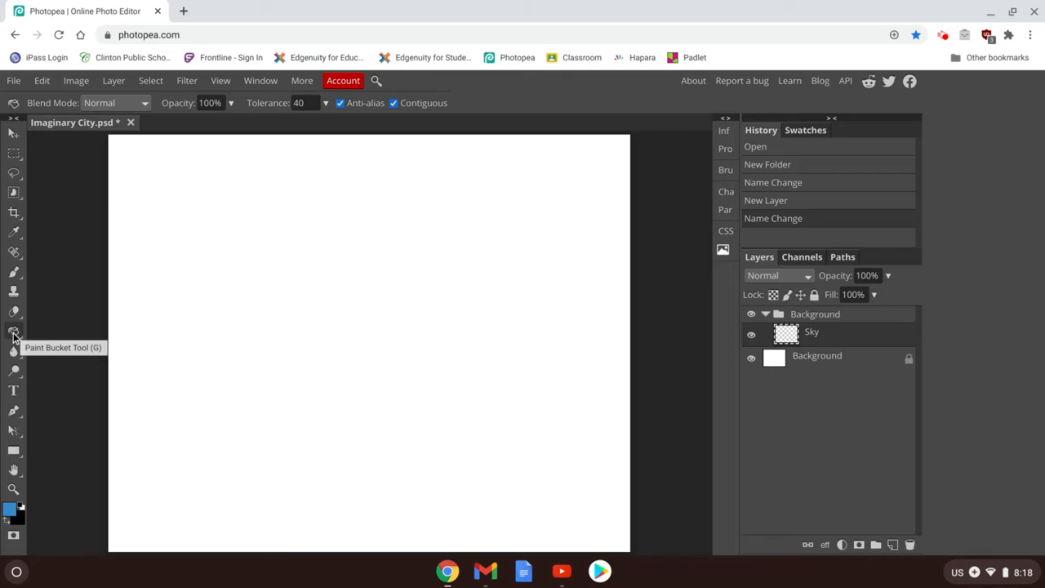
click(10, 509)
drag(203, 228, 172, 237)
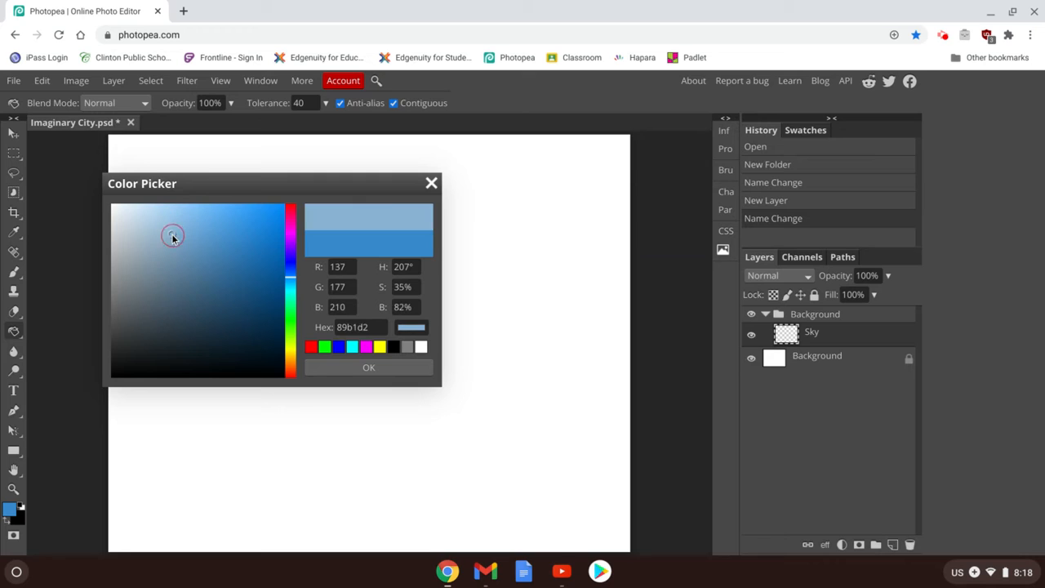
click(203, 232)
click(291, 288)
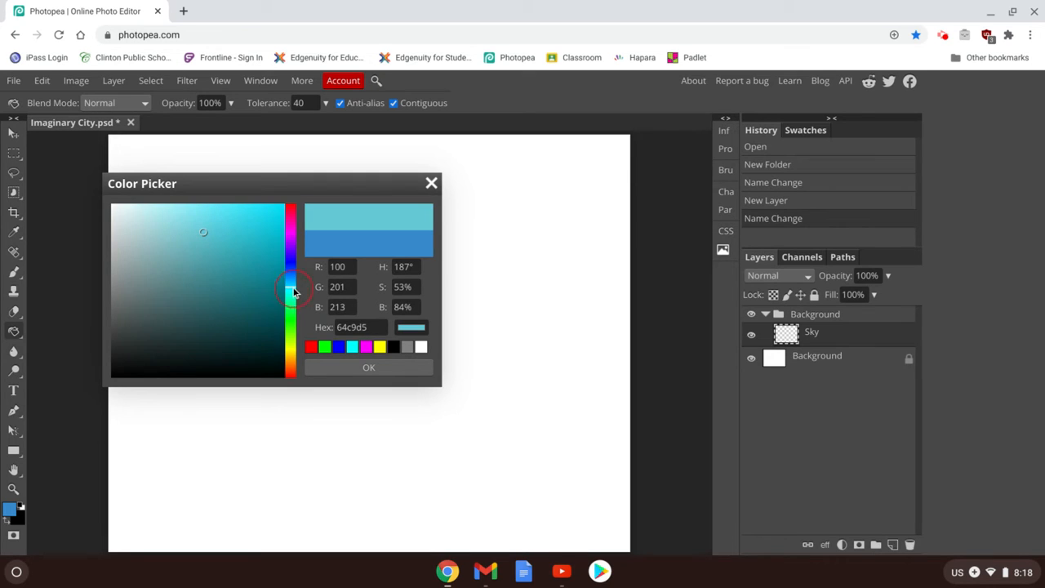
click(168, 216)
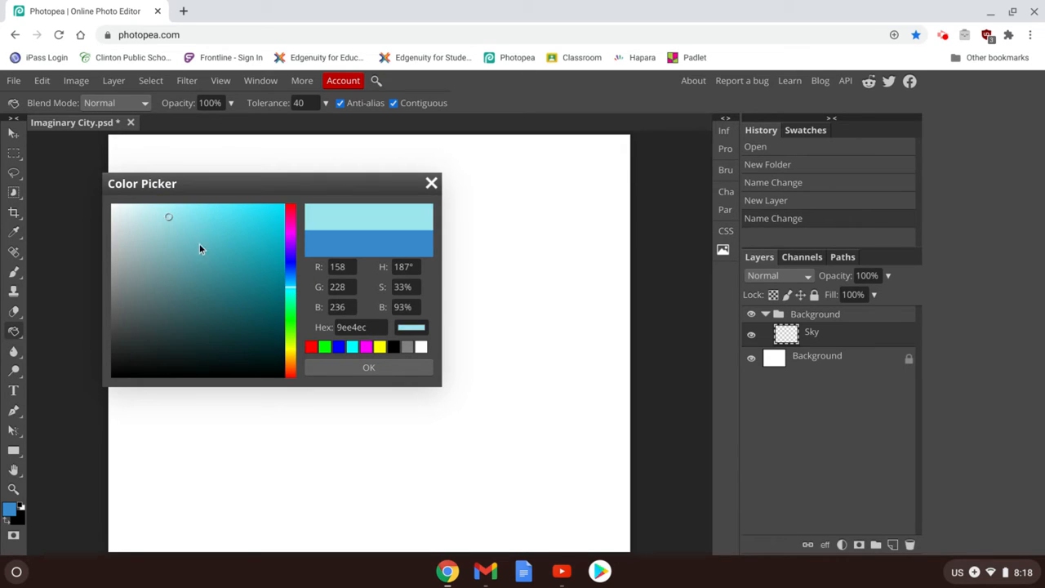
click(337, 367)
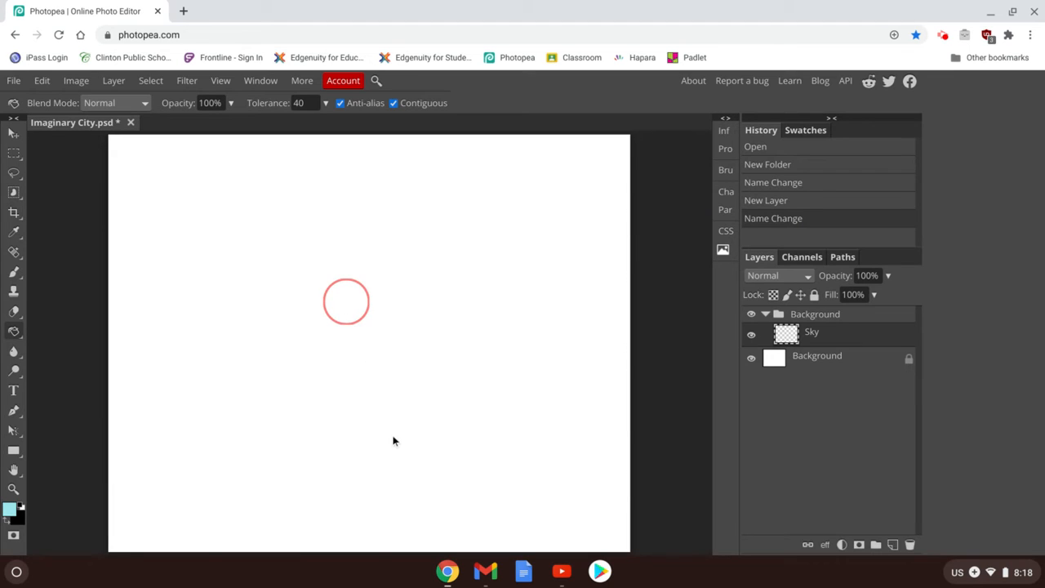
click(392, 440)
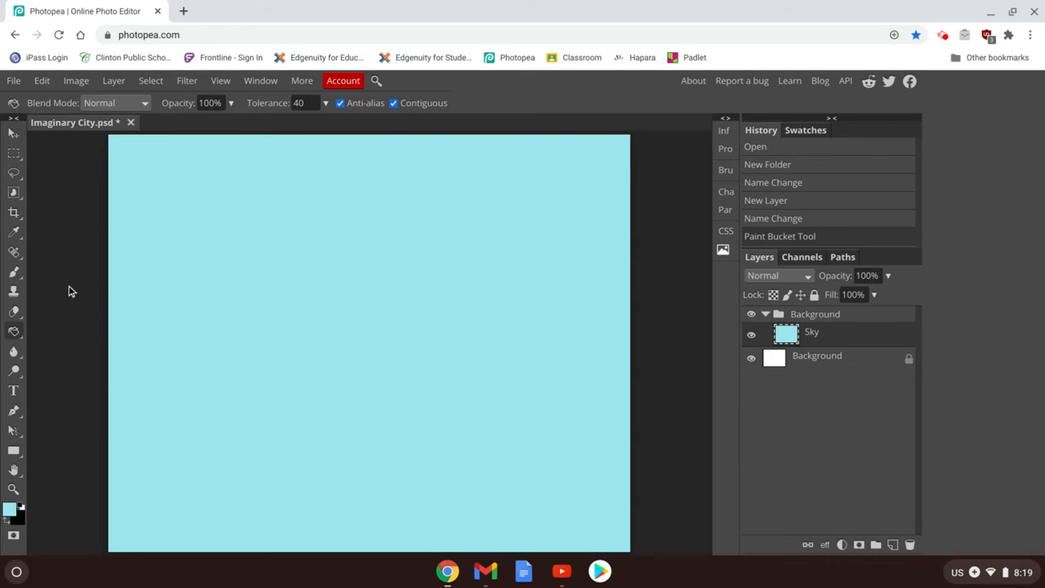
Step: Open the Gradient tool's gradient for editing and set its starting colour stop to yellow, f7db2a
click(13, 331)
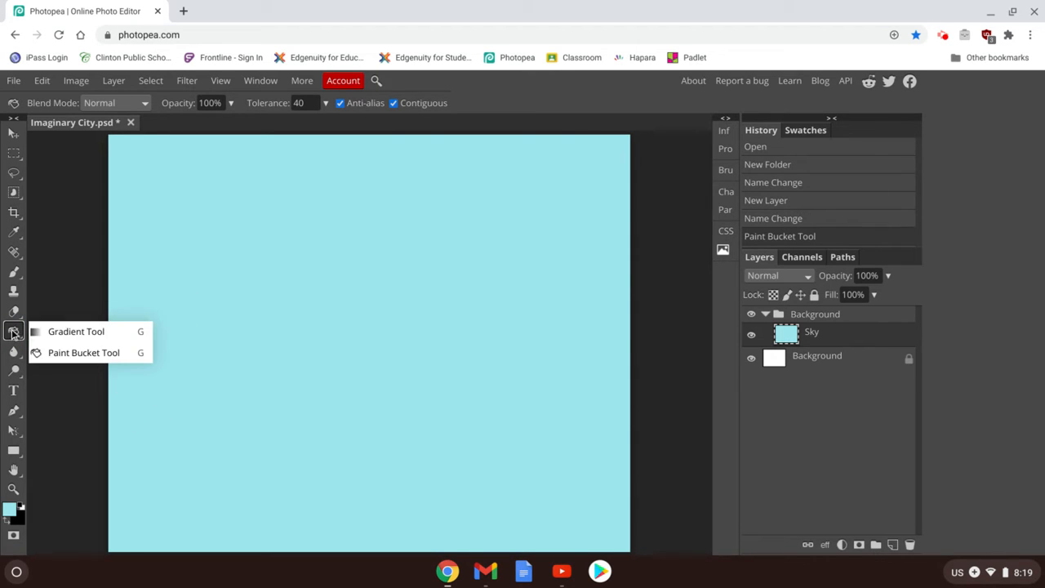
click(59, 334)
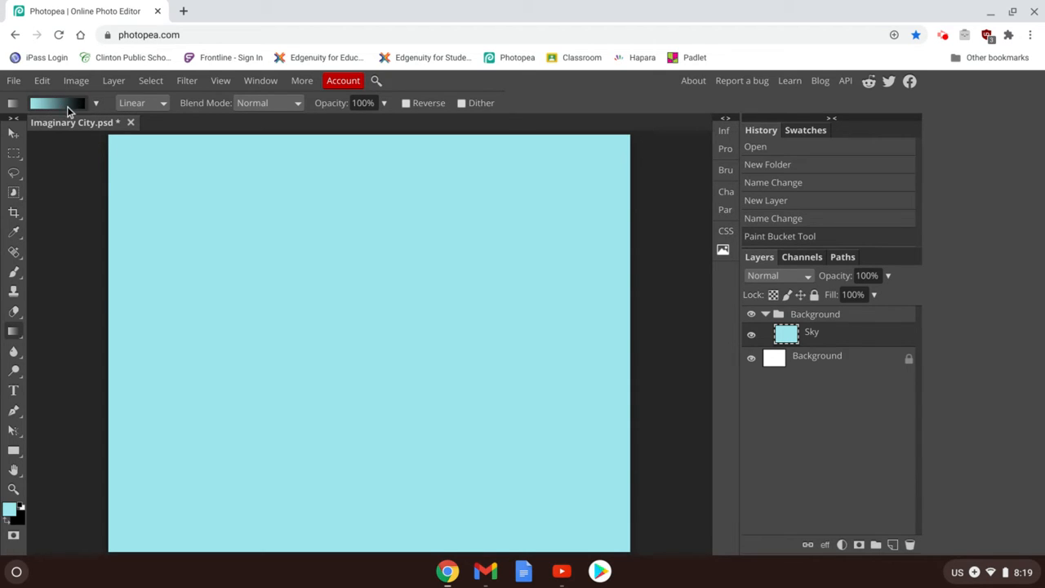
click(67, 106)
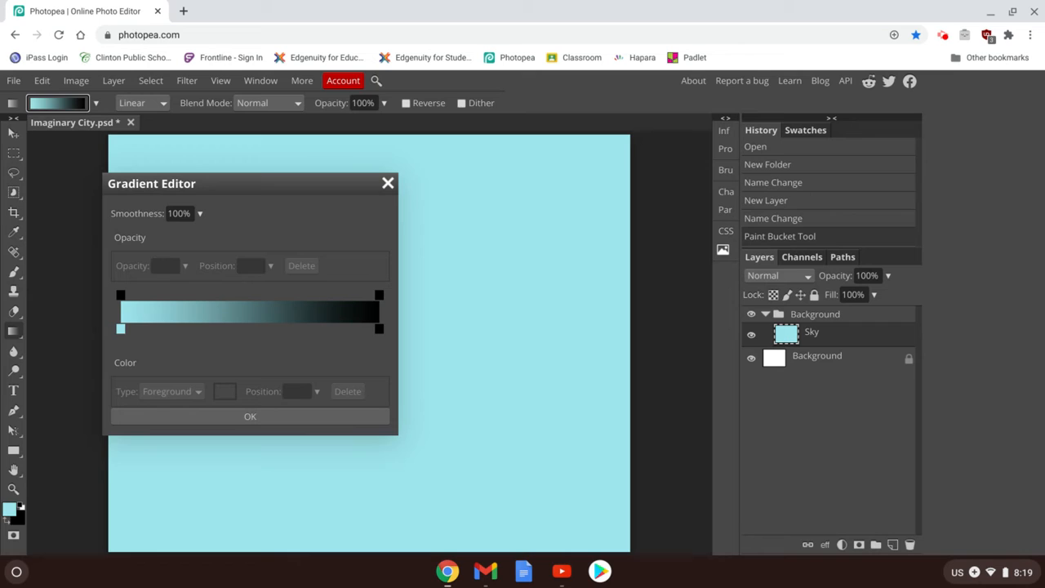
click(121, 328)
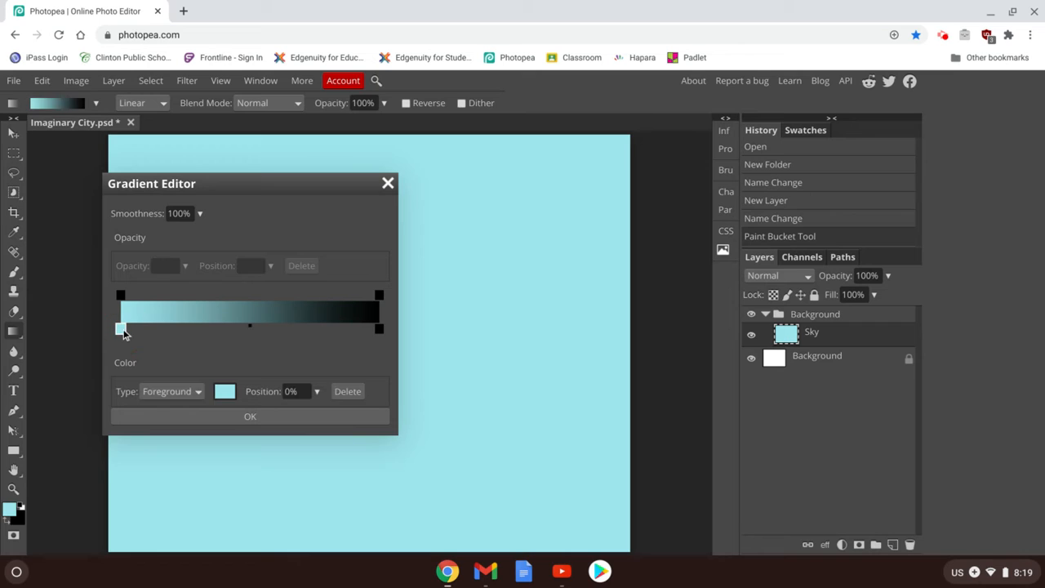
click(226, 392)
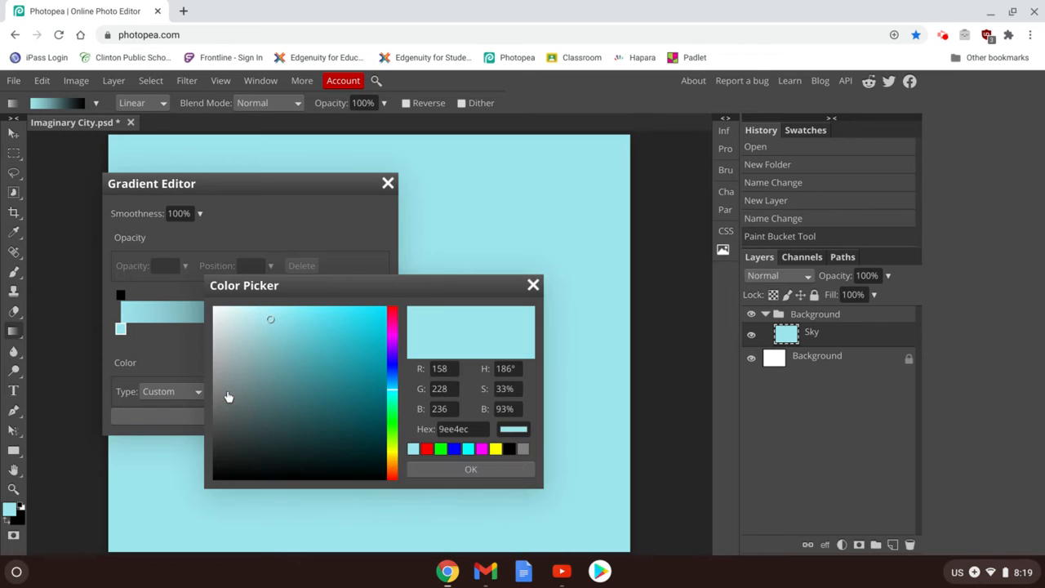
click(393, 455)
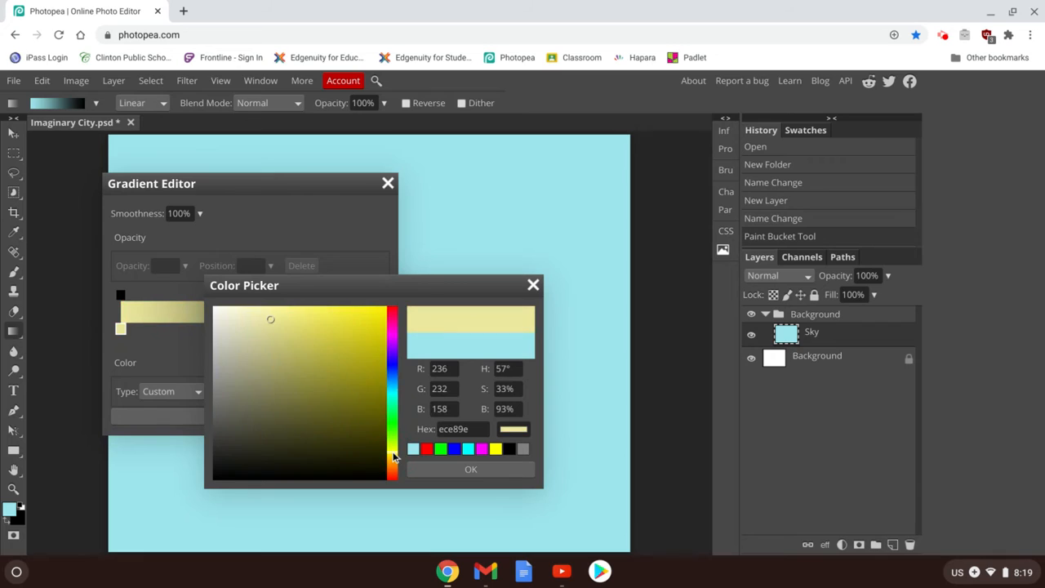
click(392, 459)
click(394, 454)
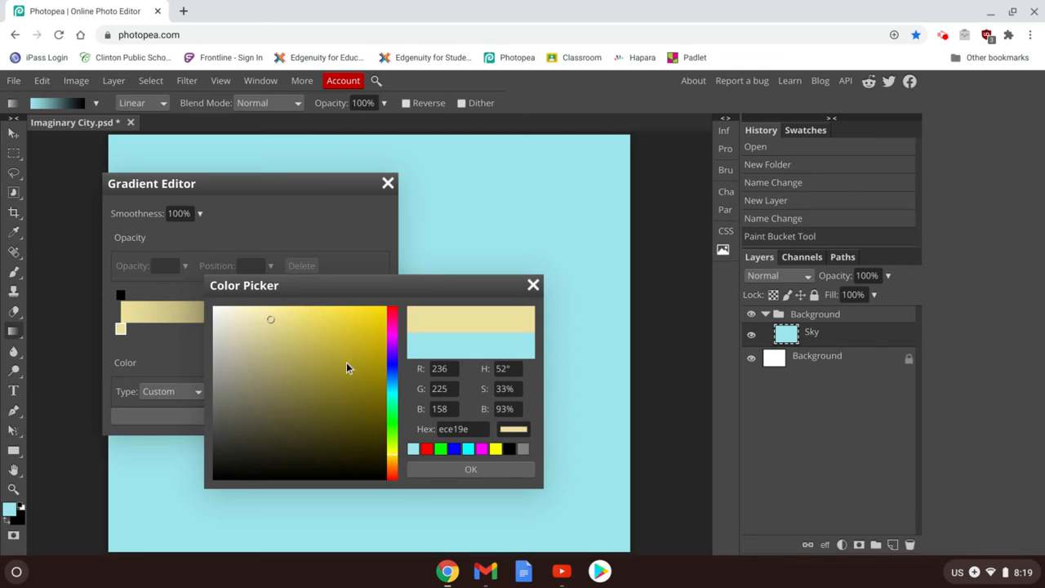
click(357, 311)
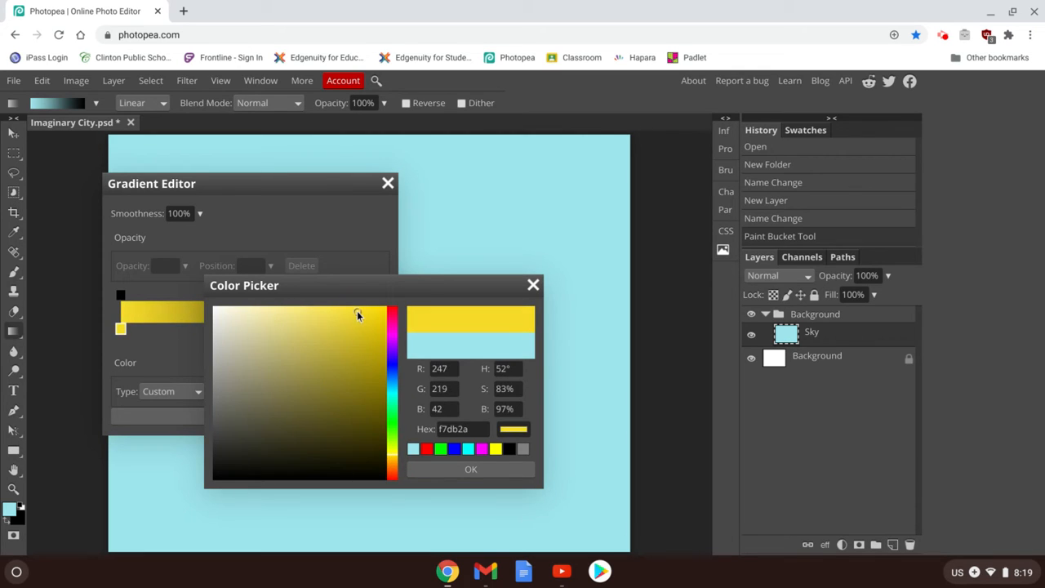
click(443, 472)
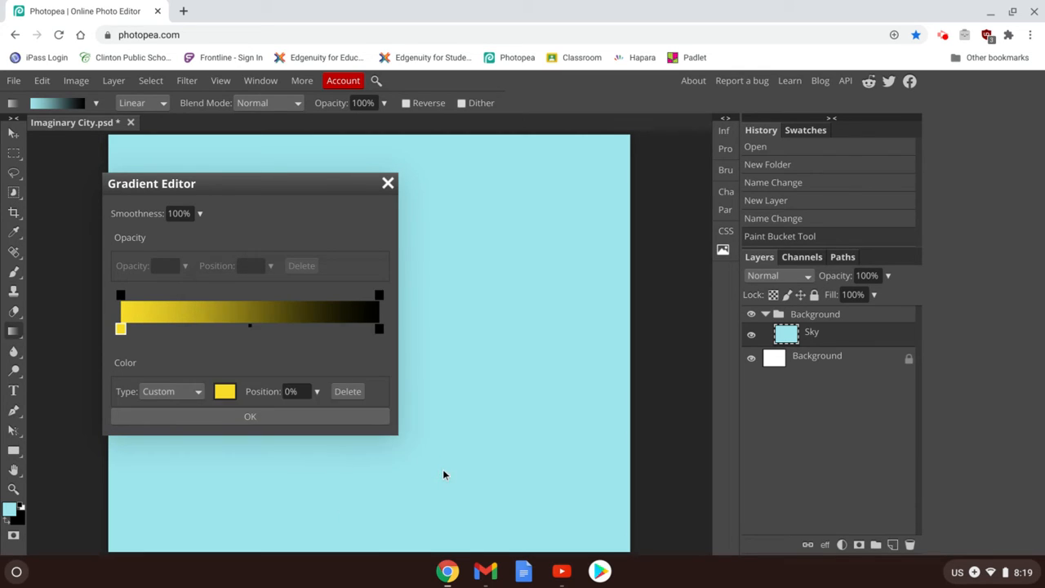
Step: Set the gradient's end colour stop at 100% to a light sky blue
click(379, 330)
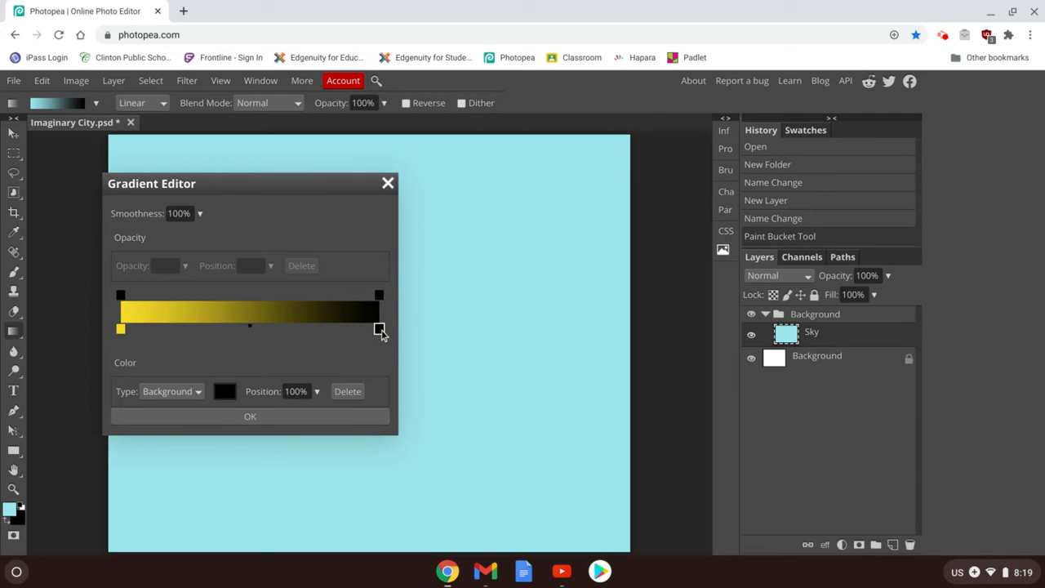
click(225, 391)
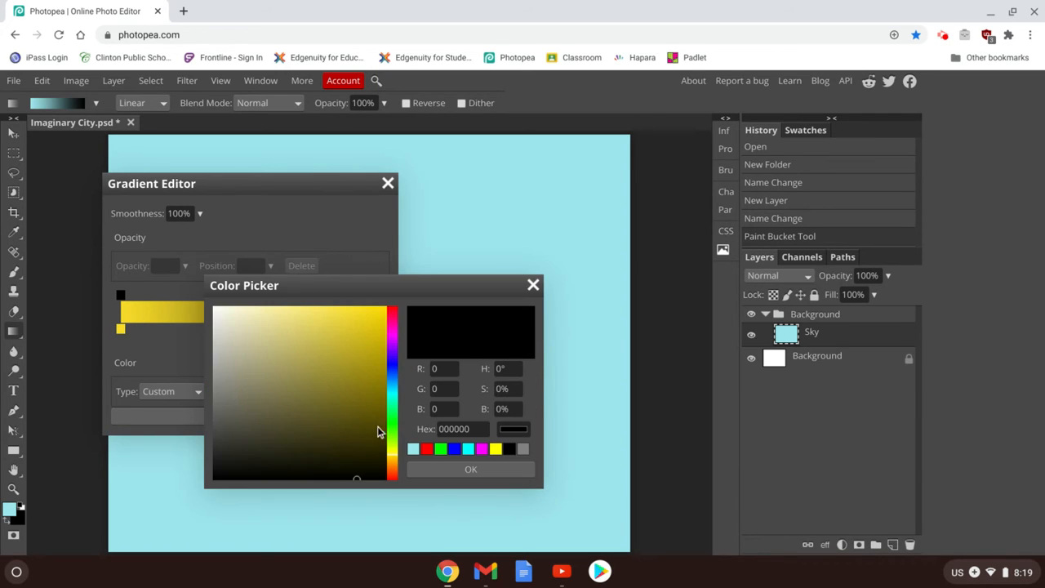
drag(393, 397, 392, 398)
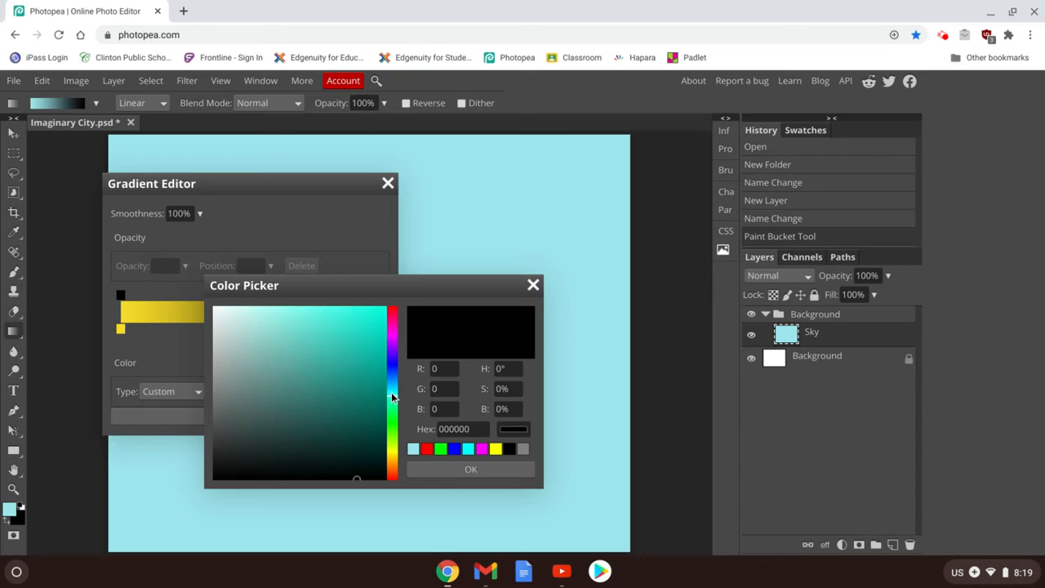
click(279, 317)
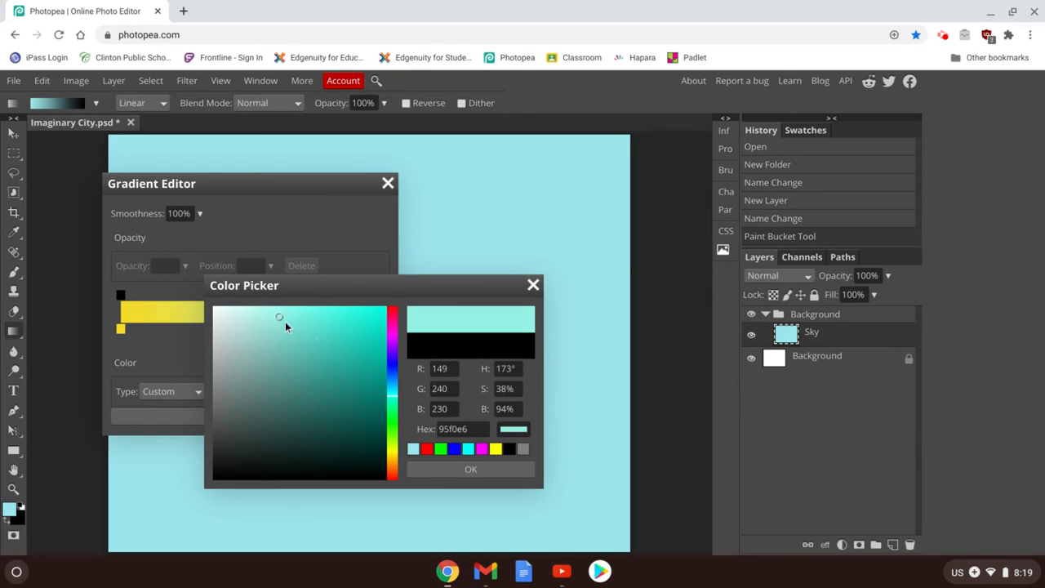
click(391, 389)
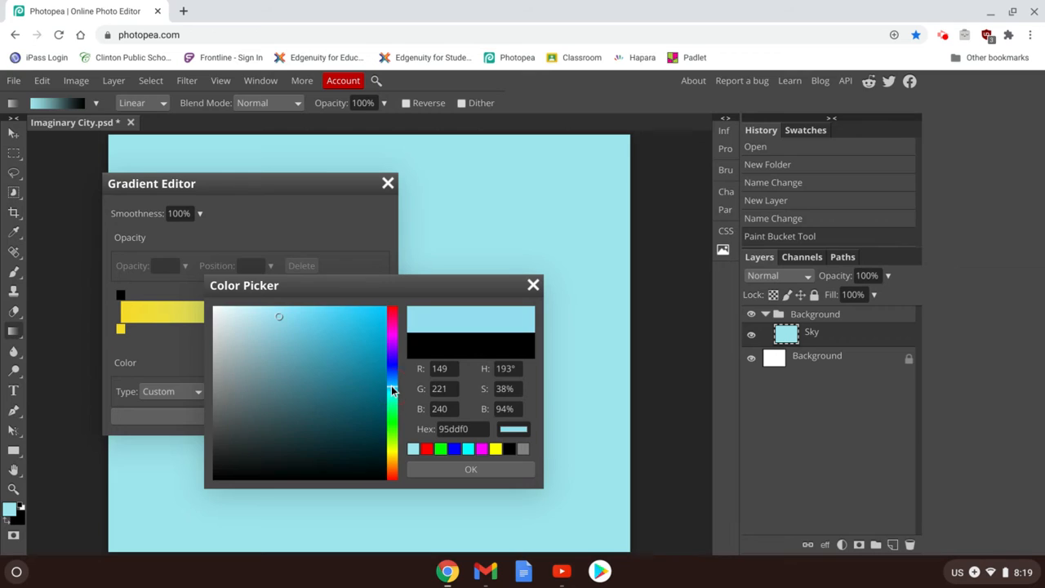
drag(391, 389, 390, 387)
click(252, 314)
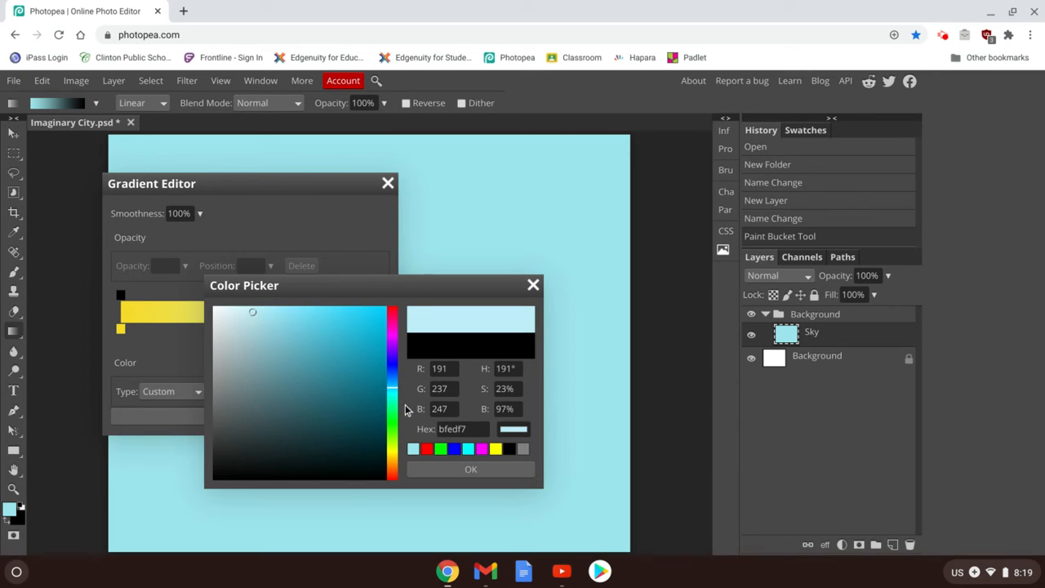
click(435, 470)
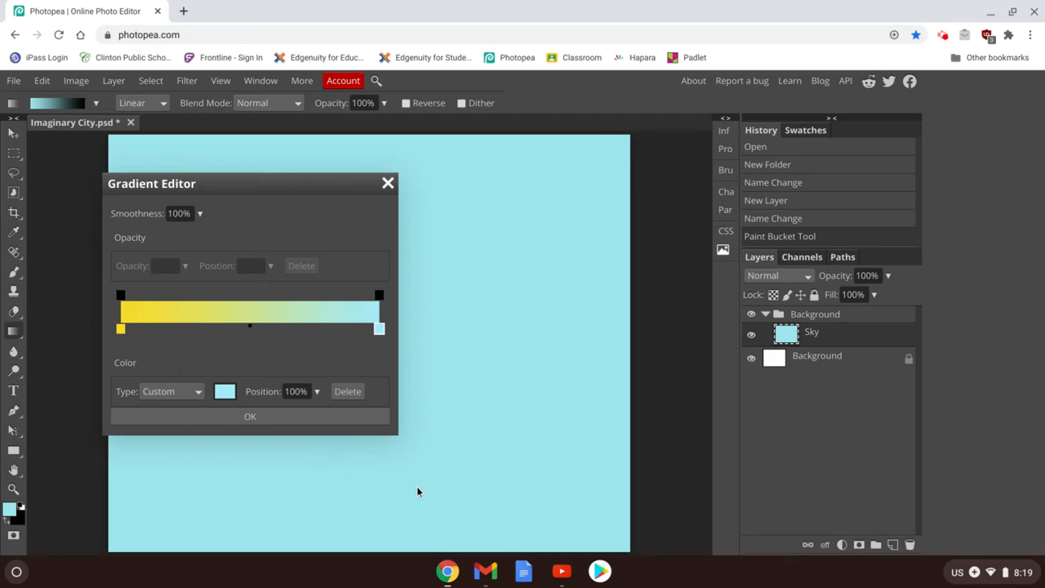
Step: Add a colour stop at 22% along the gradient and make it a bright reddish orange
click(178, 323)
double_click(178, 326)
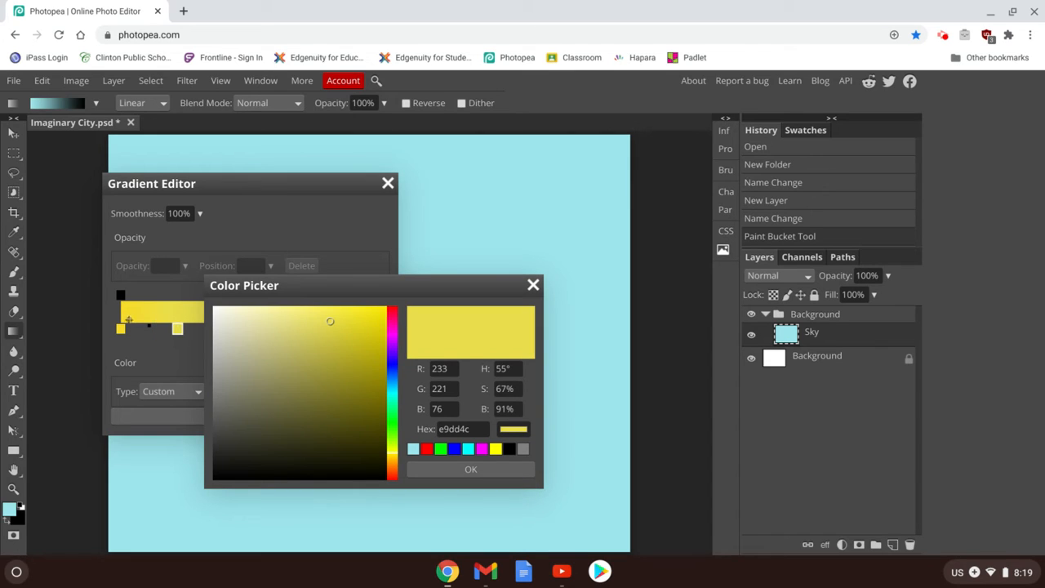
click(393, 460)
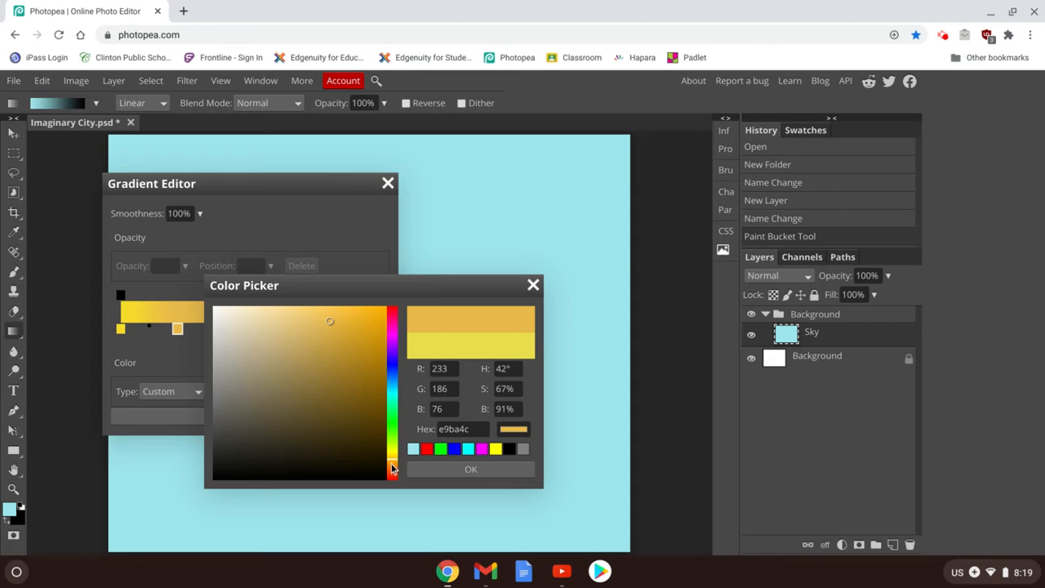
click(393, 468)
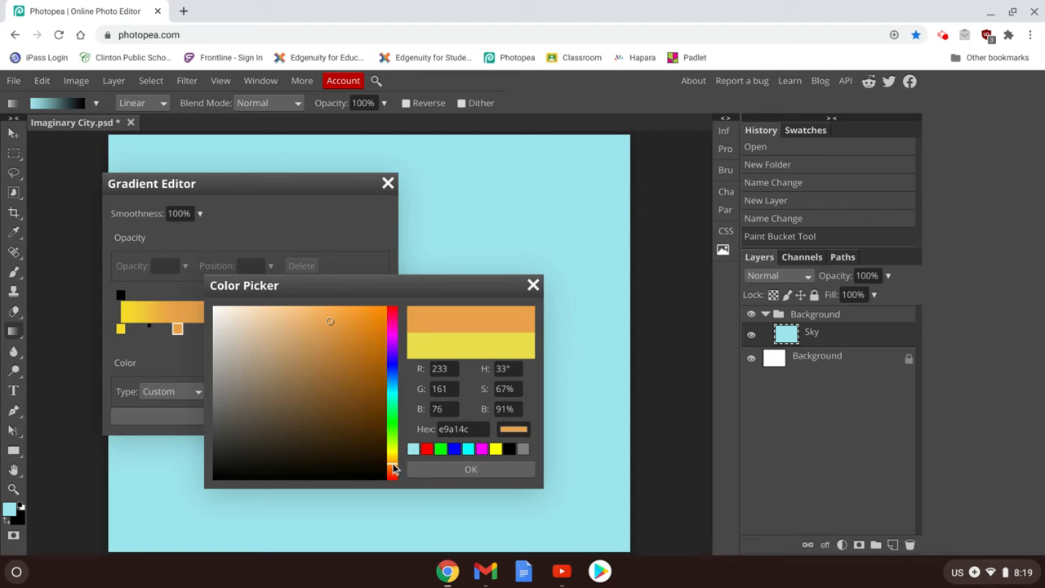
click(393, 475)
click(391, 470)
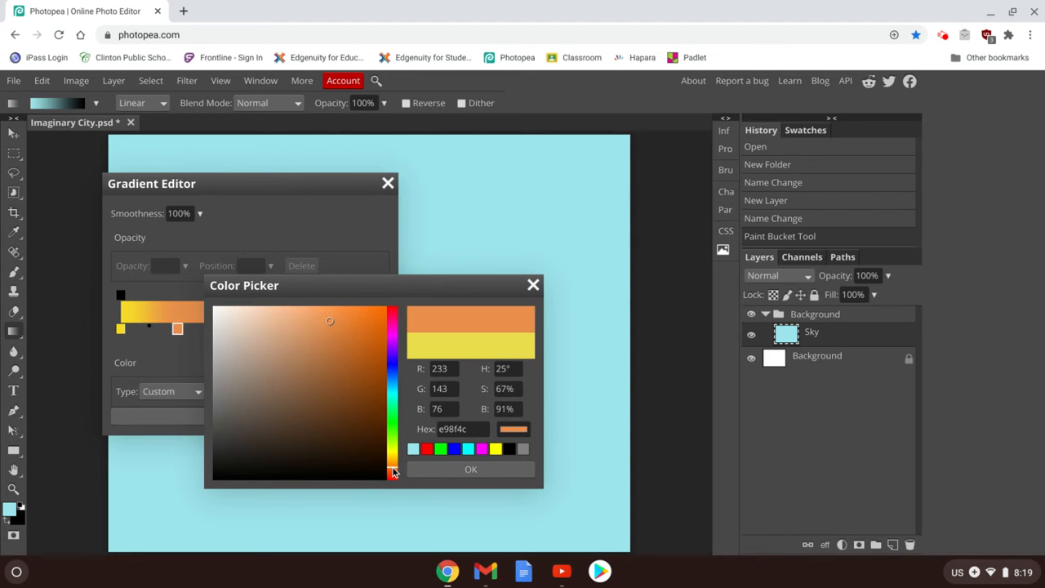
click(391, 474)
click(332, 311)
click(451, 469)
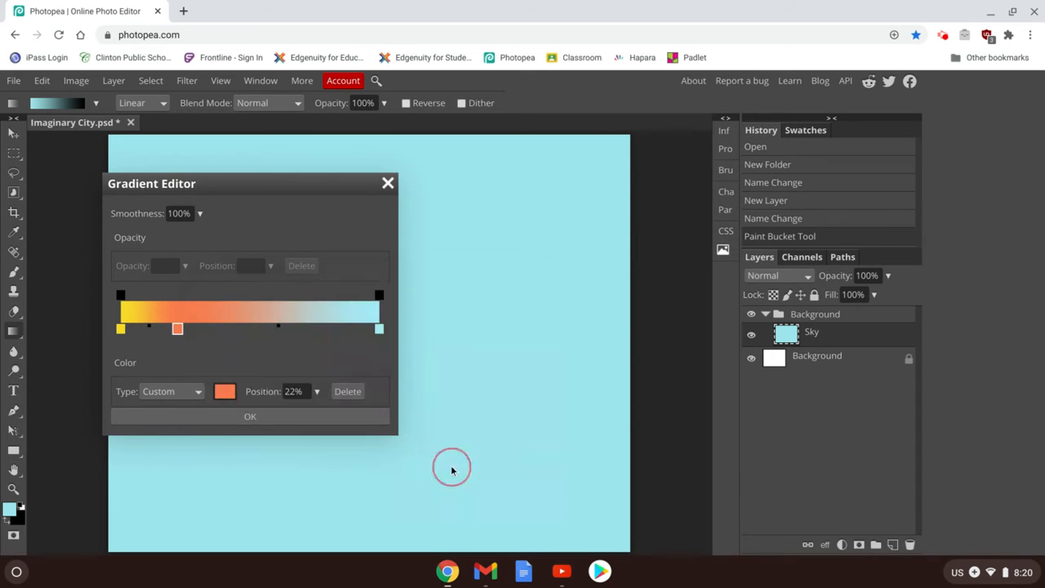
Step: Add a colour stop at 43% along the gradient and make it a bright pink
double_click(232, 328)
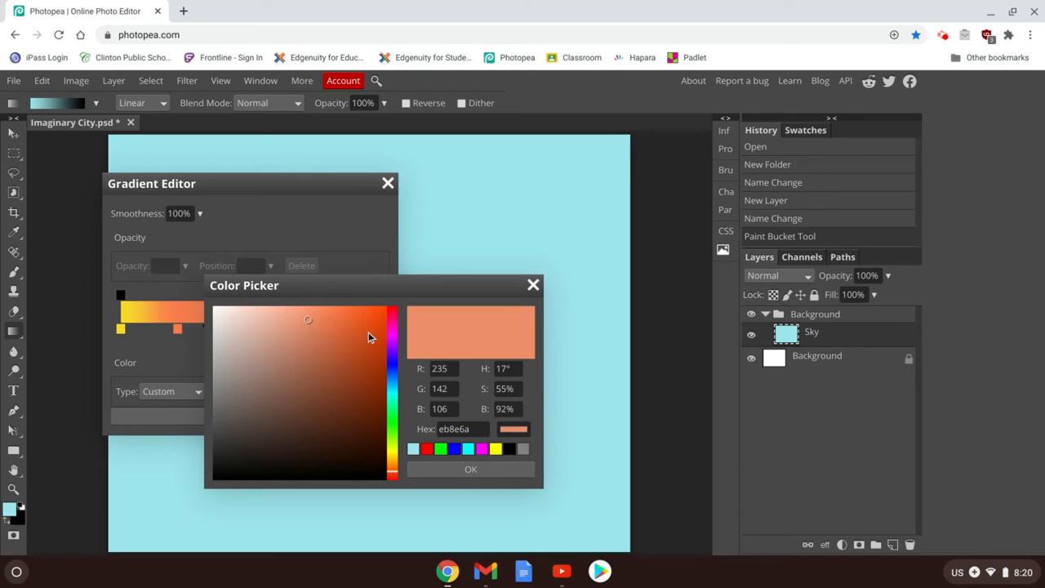
drag(394, 330, 393, 325)
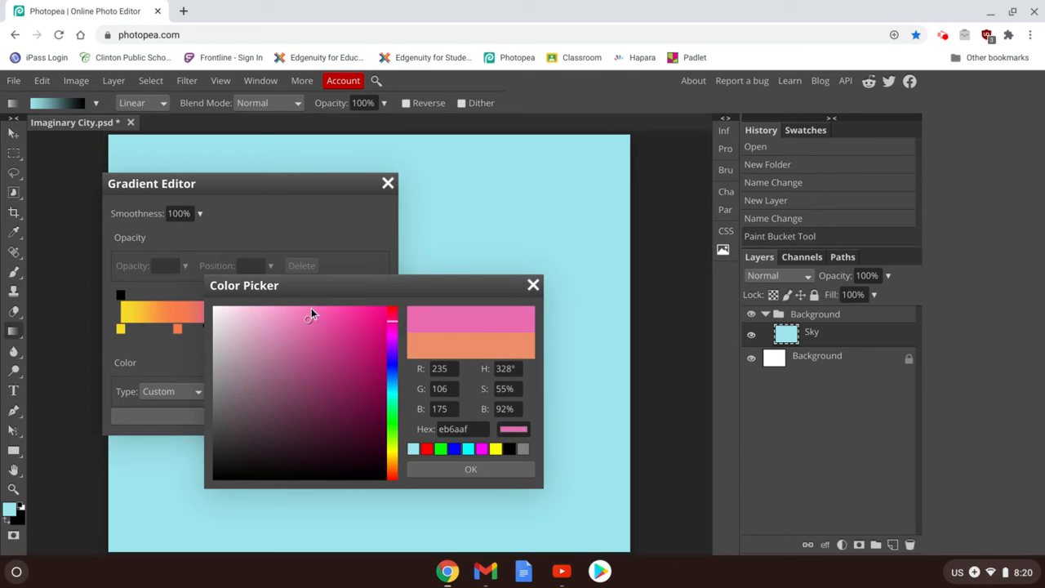
drag(301, 316, 318, 310)
click(438, 467)
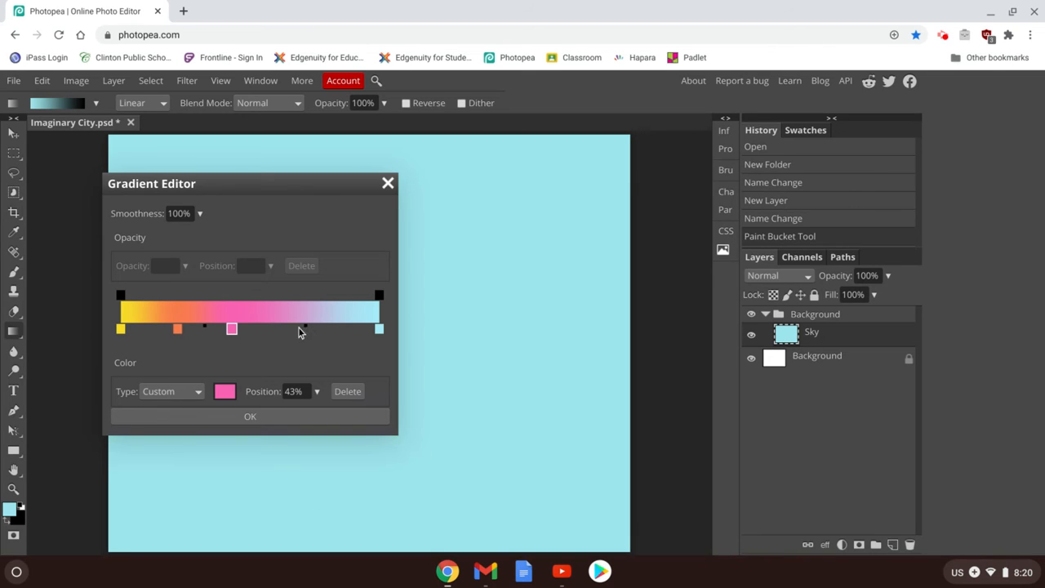
Step: Add a colour stop at 70% along the gradient and make it light purple, d083f6
double_click(301, 326)
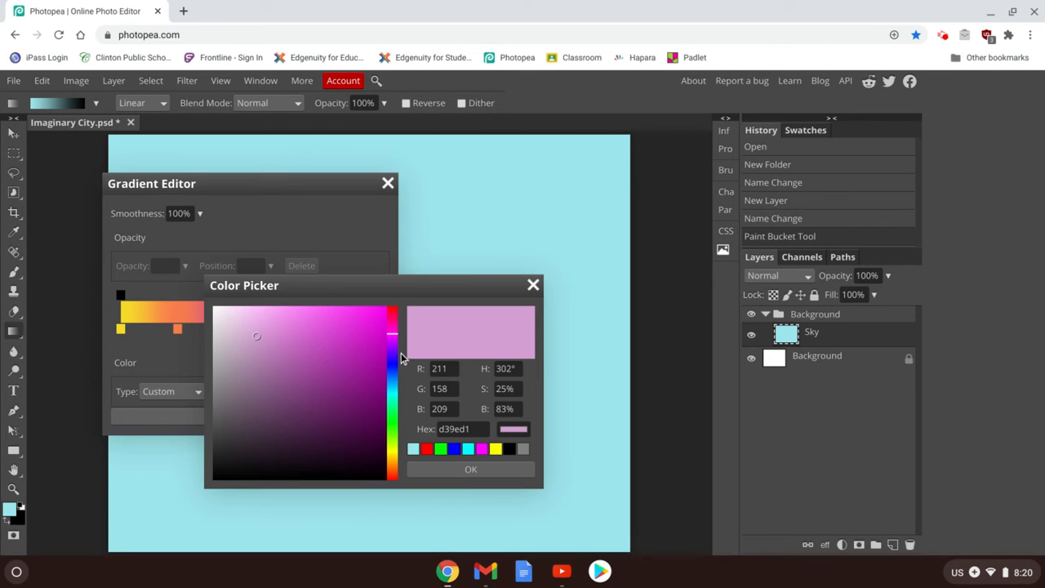
drag(392, 353, 392, 343)
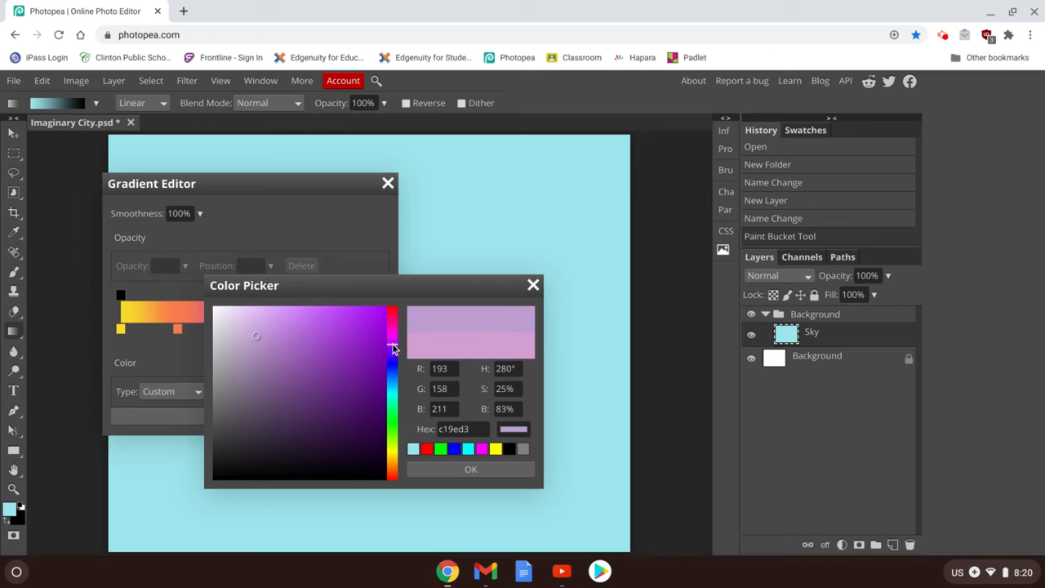
mouse_move(292, 318)
mouse_down()
mouse_move(275, 310)
mouse_move(287, 316)
mouse_up()
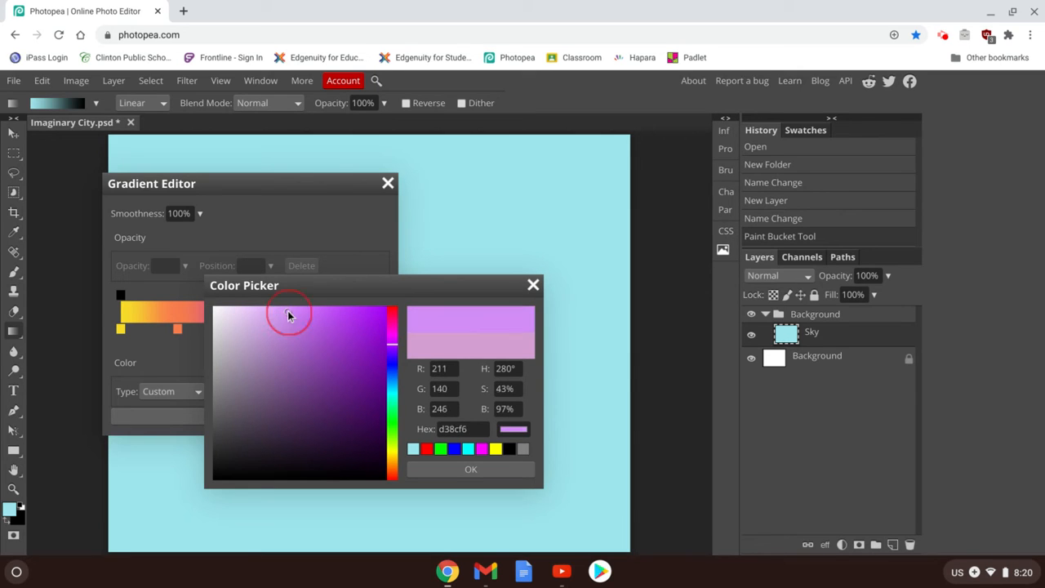
click(295, 314)
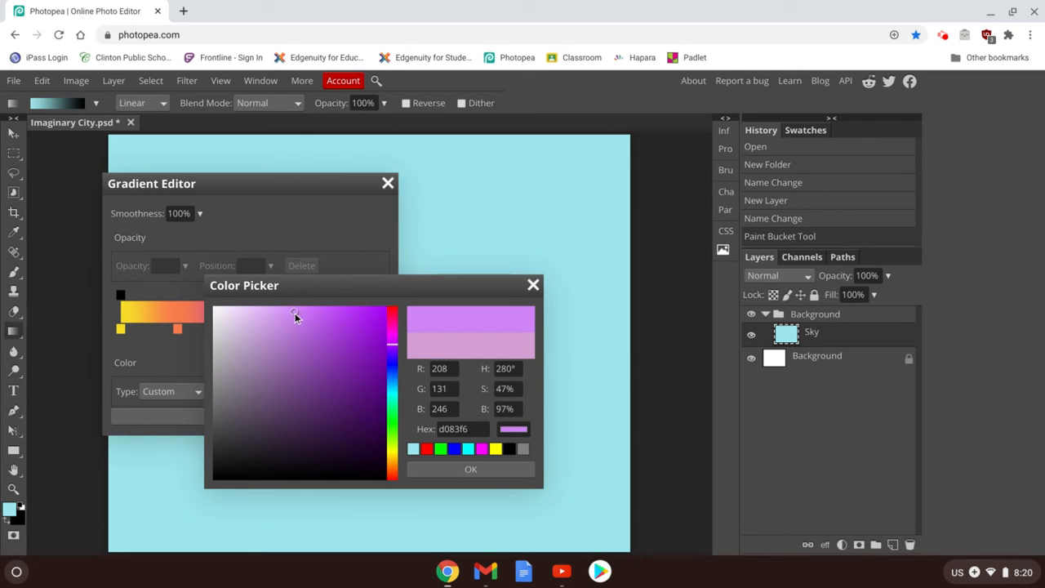
click(471, 468)
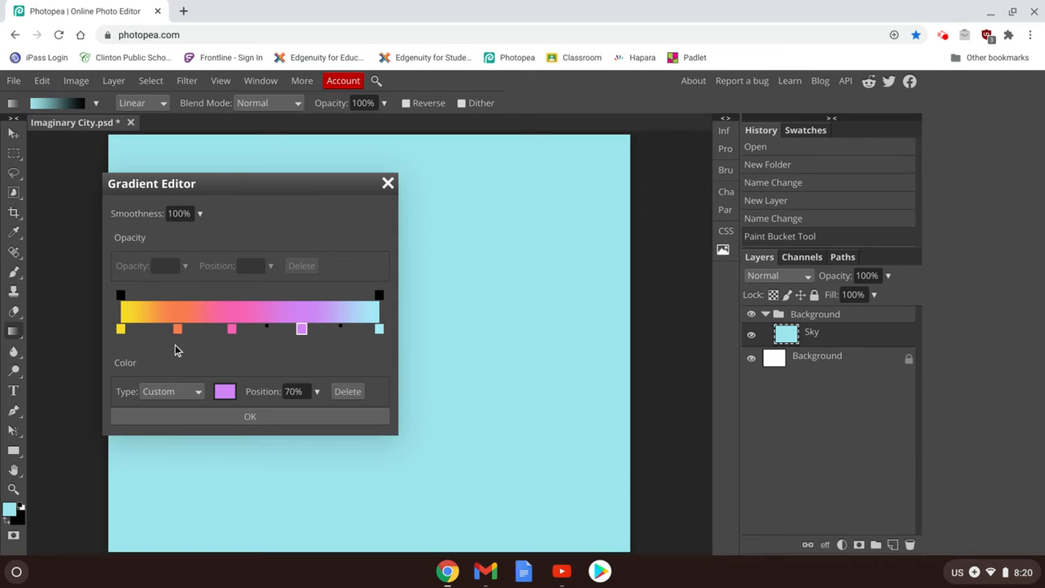
Step: Even out the purple, pink and orange stops, with orange at 27%, and set the purple-to-blue midpoint to 36%, then accept the gradient
mouse_move(301, 330)
mouse_down()
mouse_move(169, 331)
mouse_move(296, 329)
mouse_up()
click(231, 330)
drag(229, 335, 247, 330)
drag(177, 330, 193, 340)
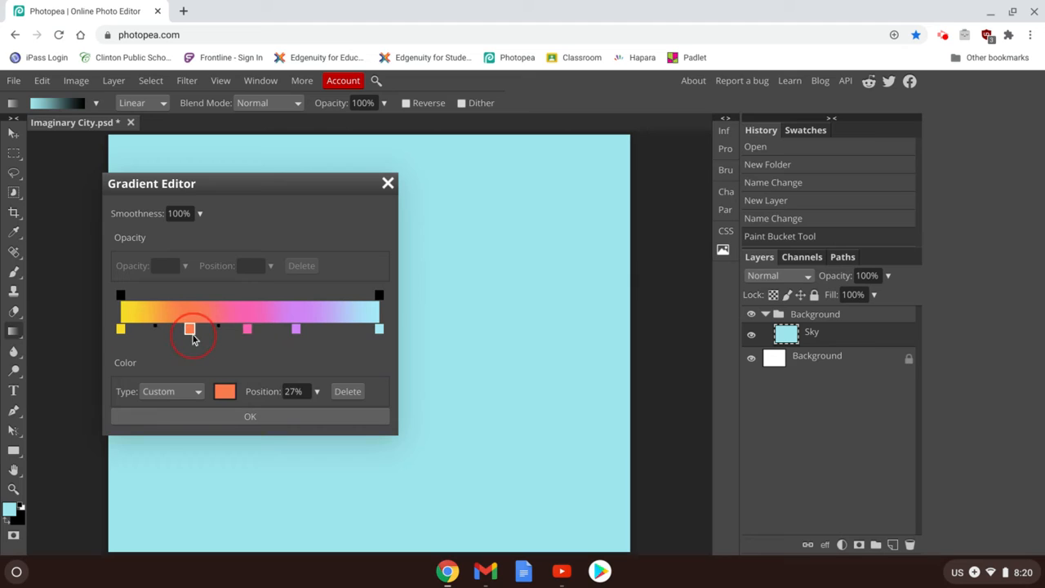
click(380, 330)
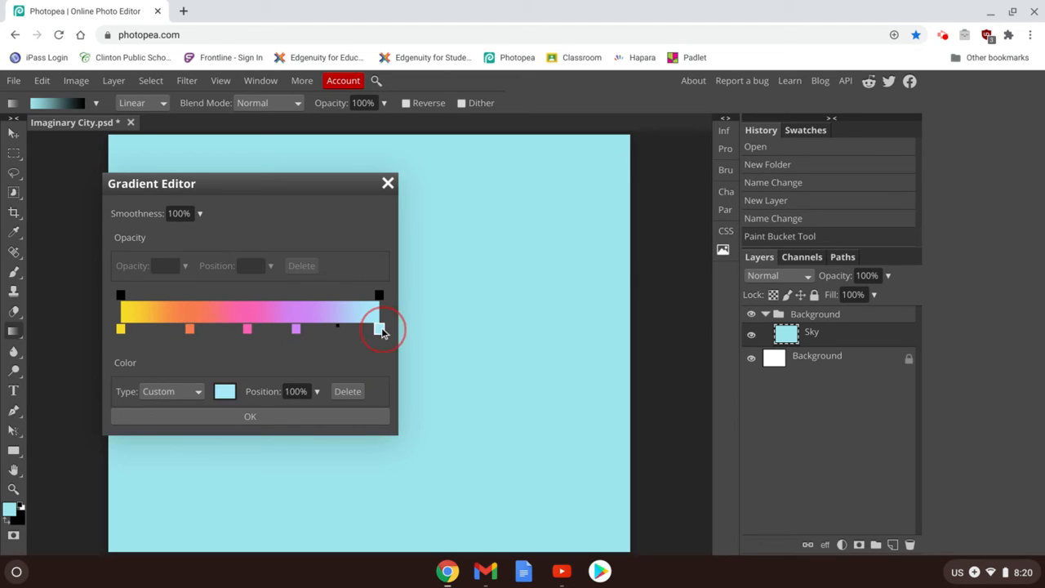
drag(338, 327, 329, 338)
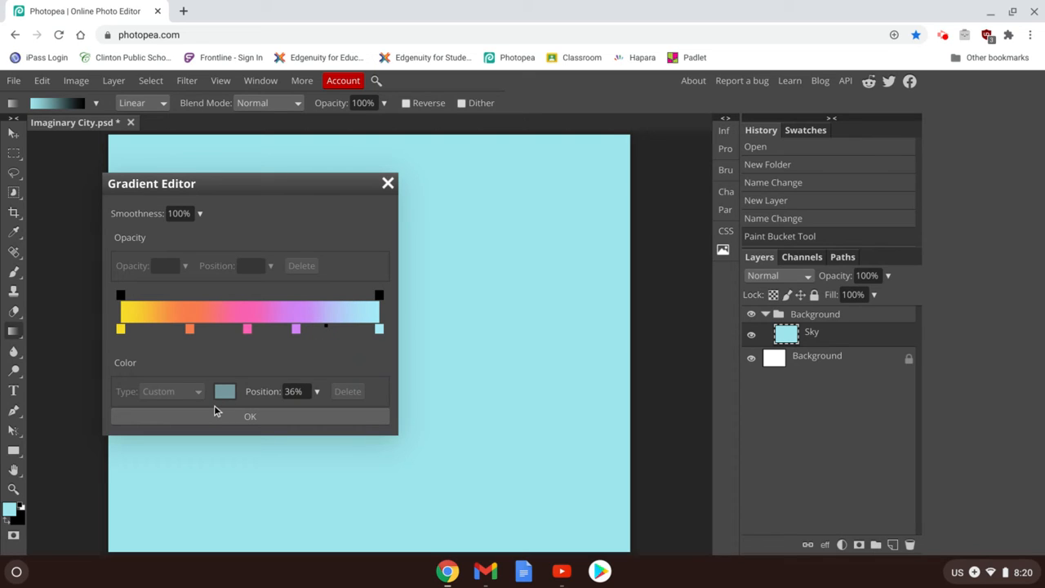
click(254, 417)
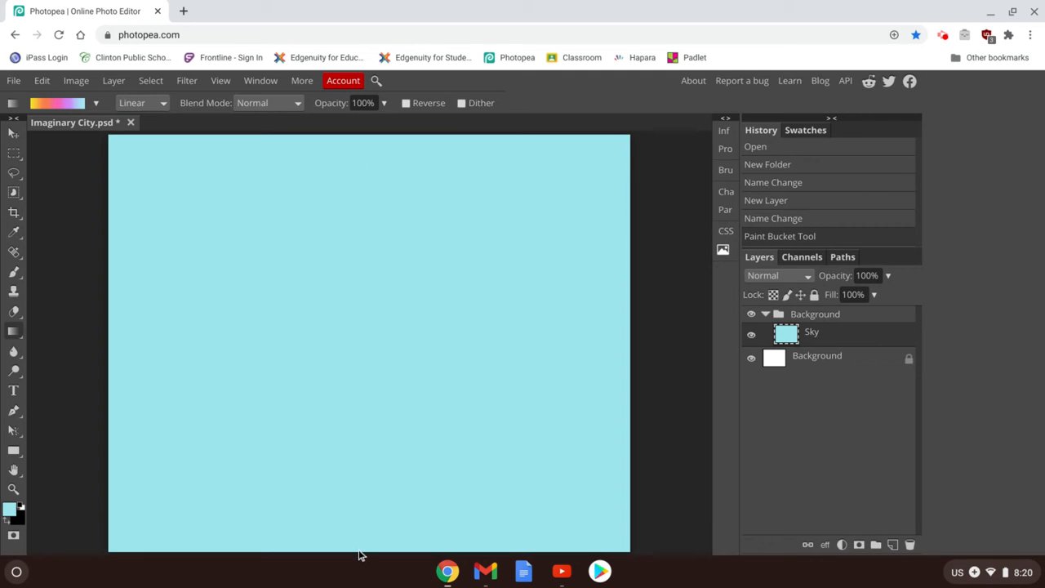
Step: Apply the gradient linearly to the Sky layer, running from the canvas's bottom edge up to its top edge
drag(359, 554, 351, 137)
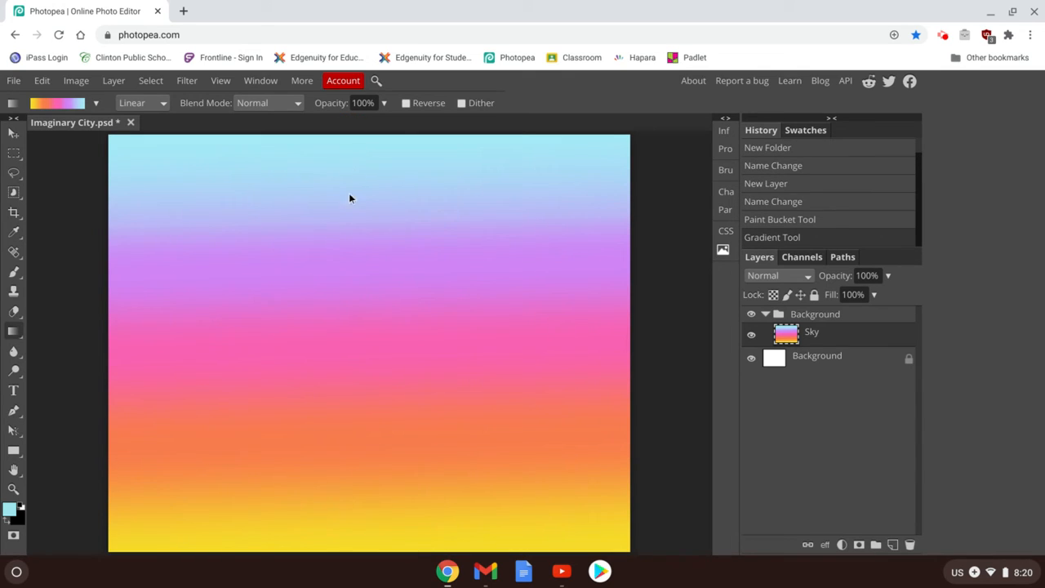
Step: Apply the gradient to the Sky layer as a Radial gradient from the canvas centre up to its top edge
click(158, 103)
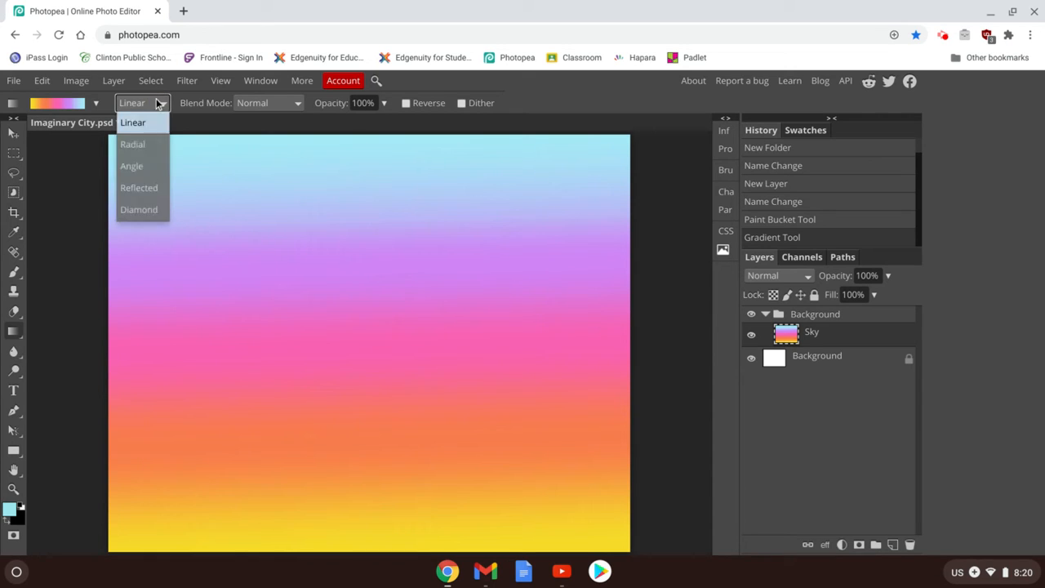
click(141, 146)
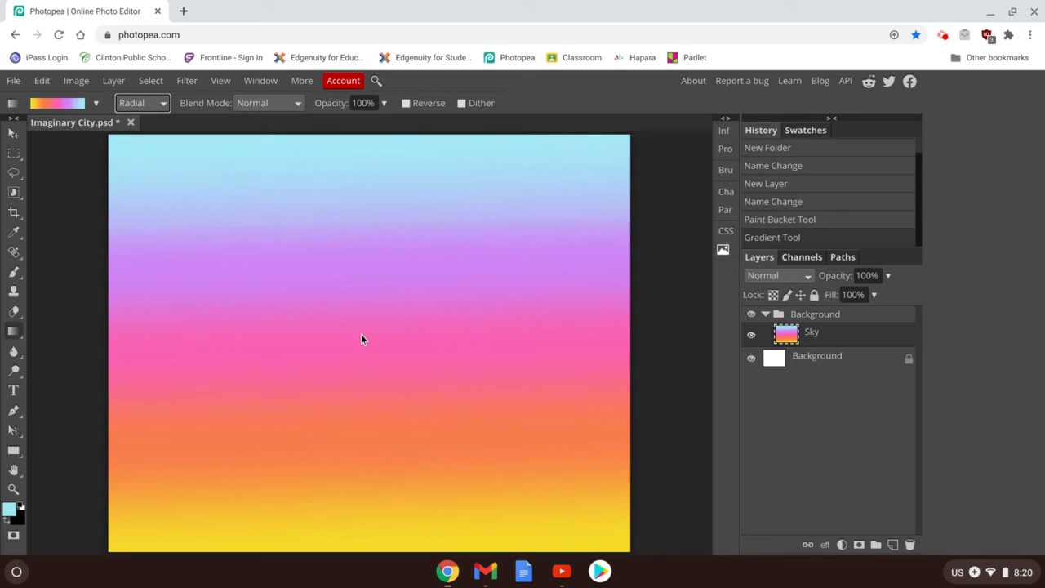
drag(364, 341, 360, 135)
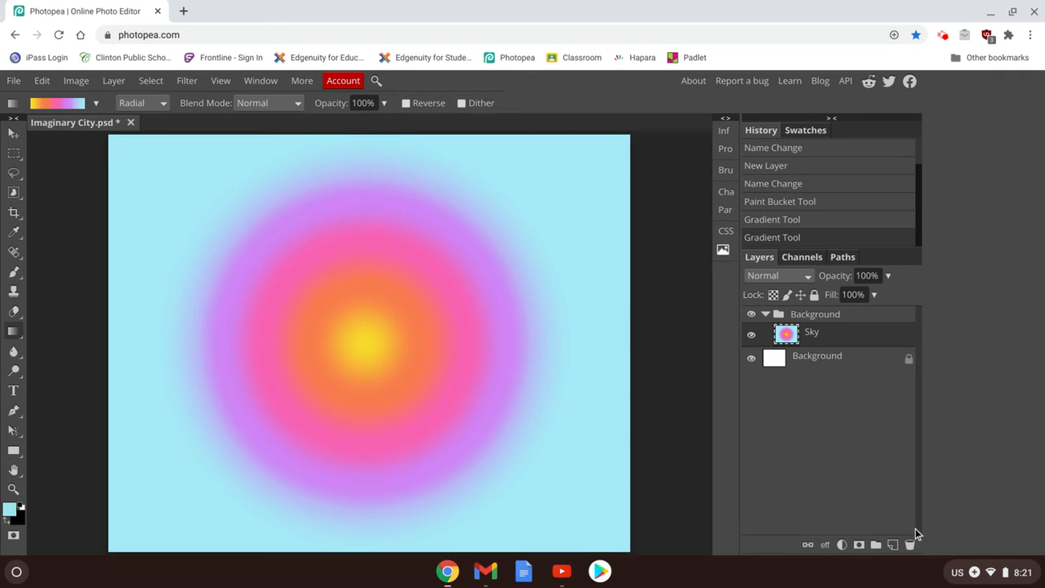
Step: Add a new layer above Sky and name it Ground
click(893, 544)
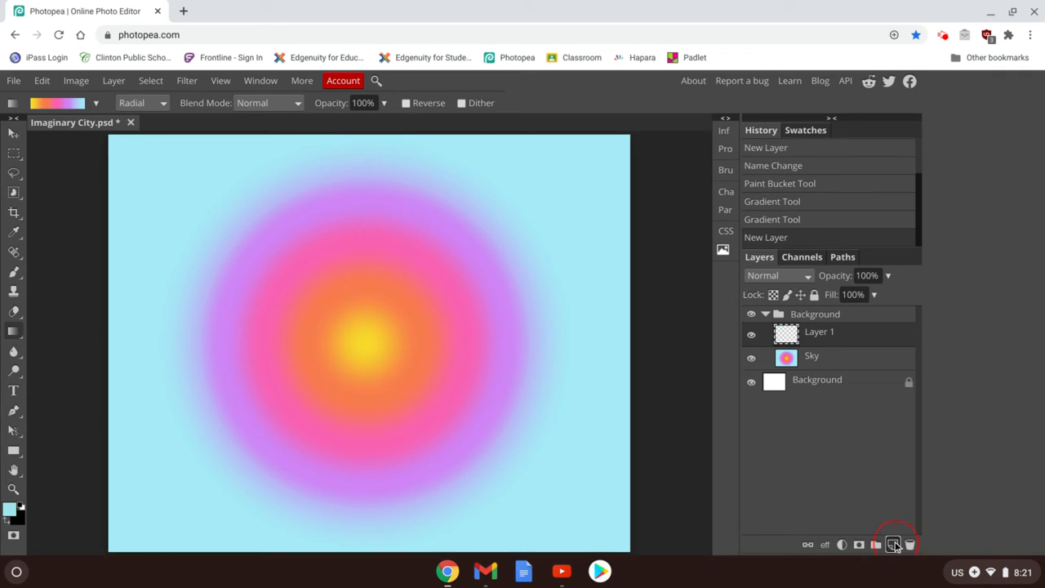
double_click(817, 332)
text(Ground)
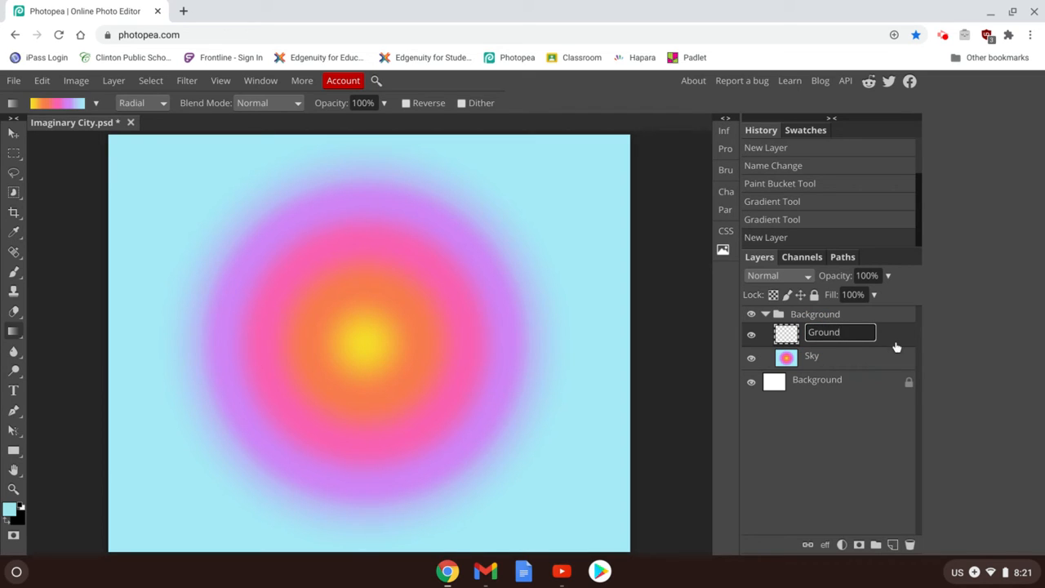
click(894, 349)
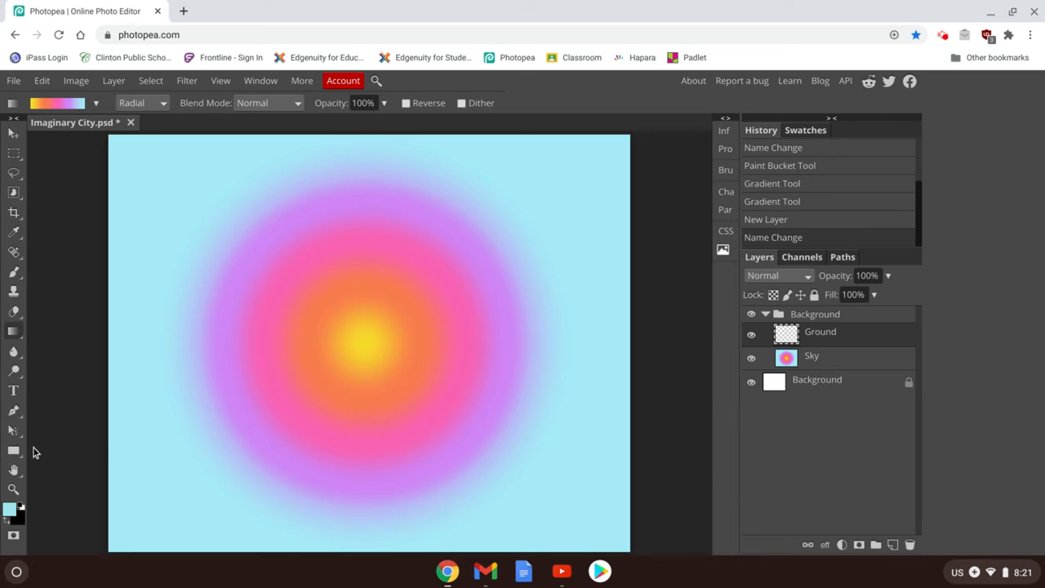
Step: Draw a straight horizontal grey line, a0a1a1, across the full canvas width on the Ground layer, just below the gradient's centre, with the Brush
click(15, 507)
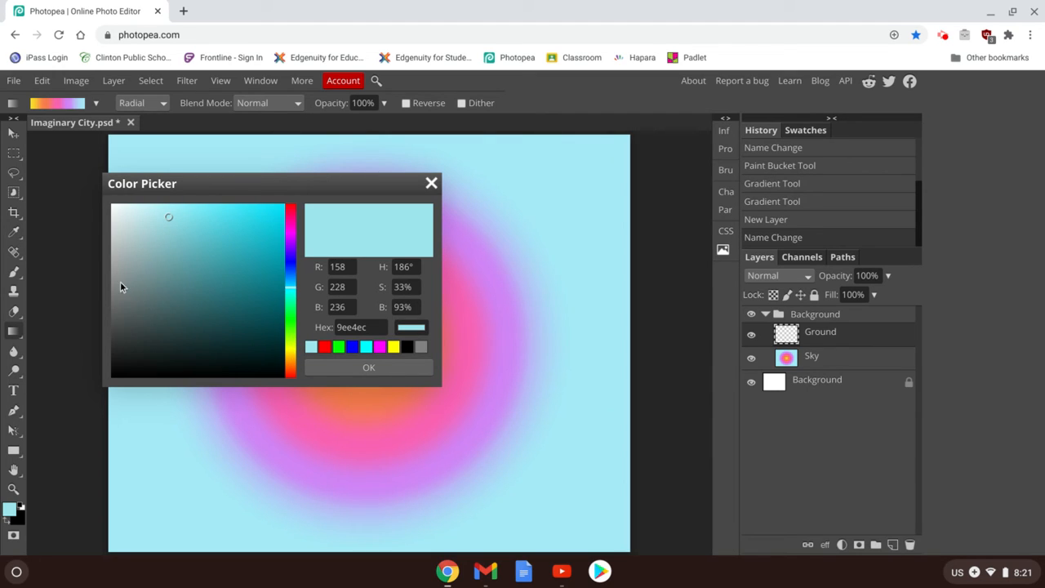
drag(114, 282, 112, 270)
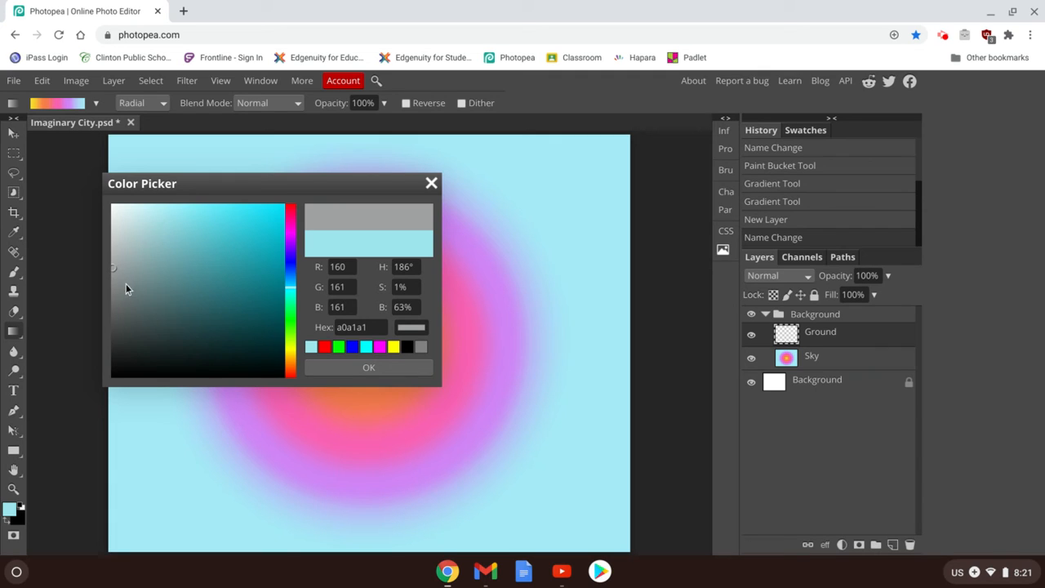
click(366, 368)
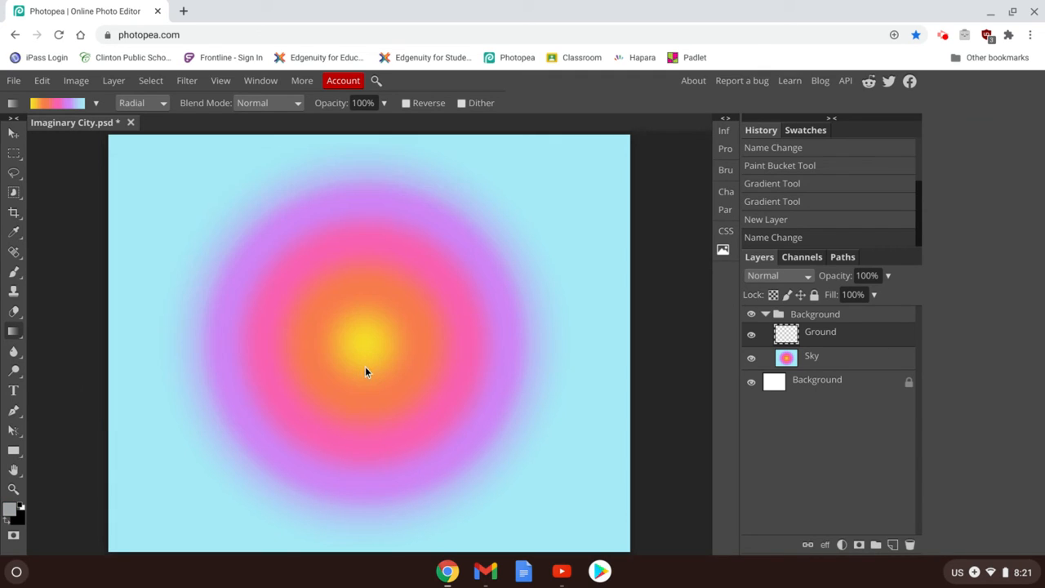
click(13, 271)
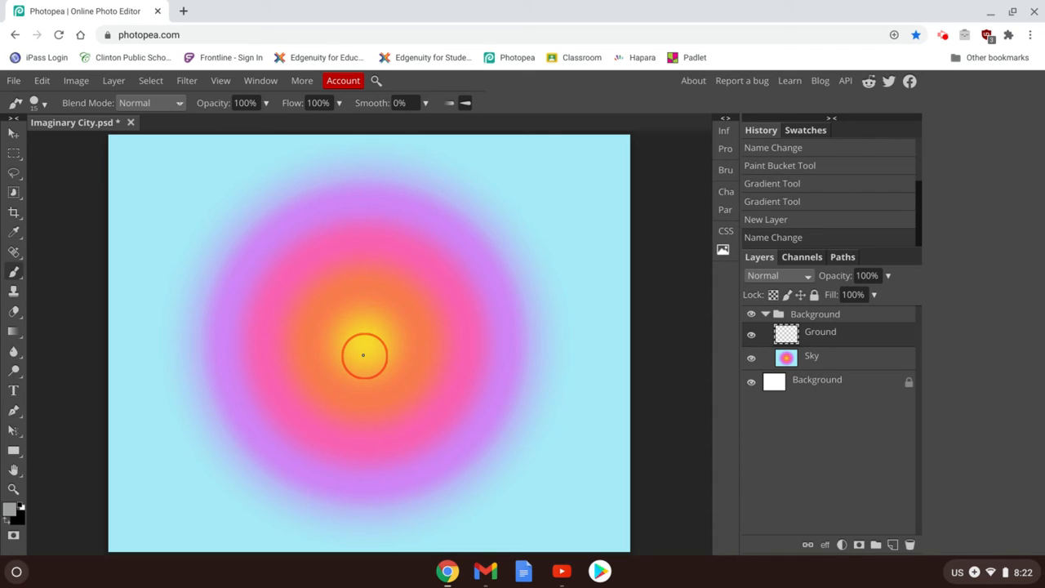
mouse_move(363, 355)
mouse_down()
mouse_move(289, 339)
mouse_move(92, 337)
mouse_move(256, 340)
mouse_move(640, 393)
mouse_up()
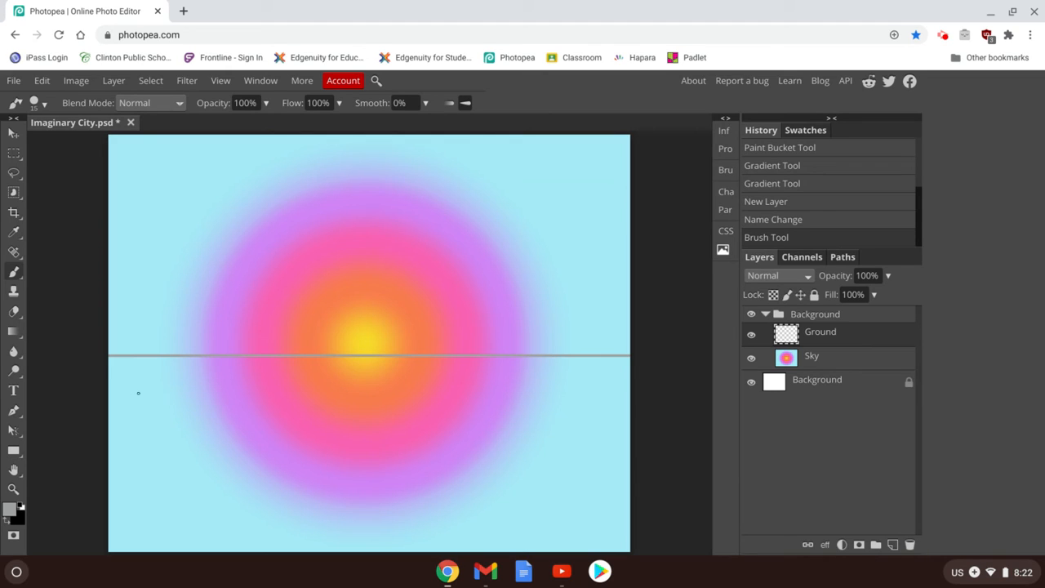
Step: Close the ground outline with straight grey brush lines down both side edges of the canvas and along its bottom edge
click(109, 356)
drag(109, 355, 81, 551)
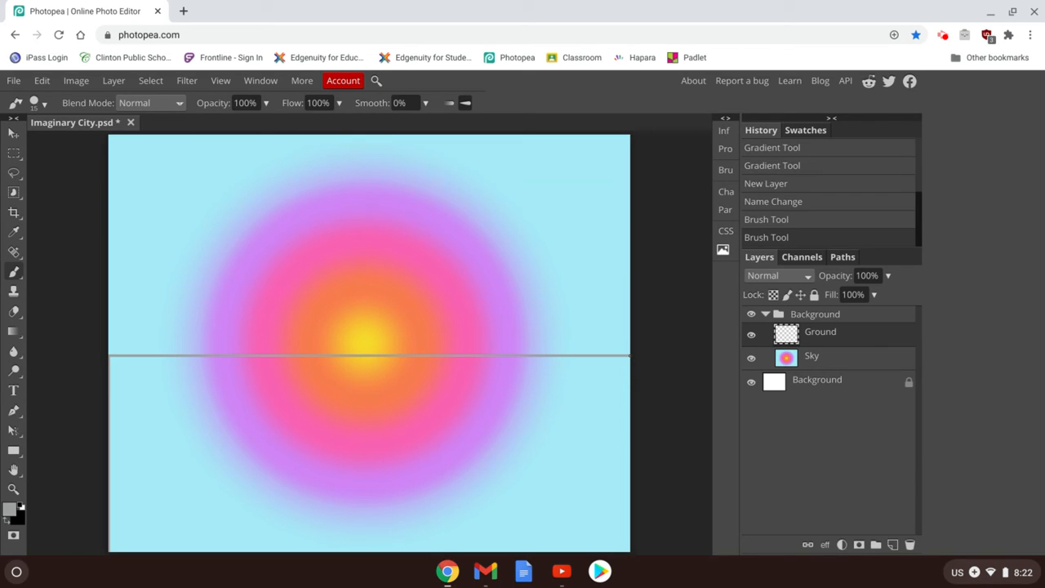
click(630, 356)
mouse_move(631, 356)
mouse_down()
mouse_move(638, 430)
mouse_move(686, 551)
mouse_up()
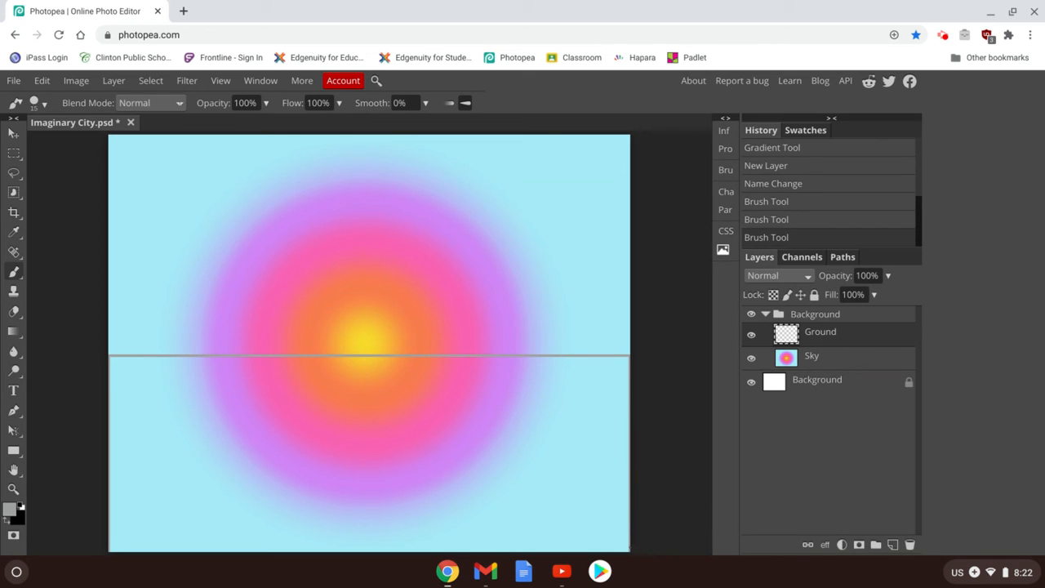
mouse_move(630, 550)
mouse_down()
mouse_move(484, 559)
mouse_move(78, 535)
mouse_up()
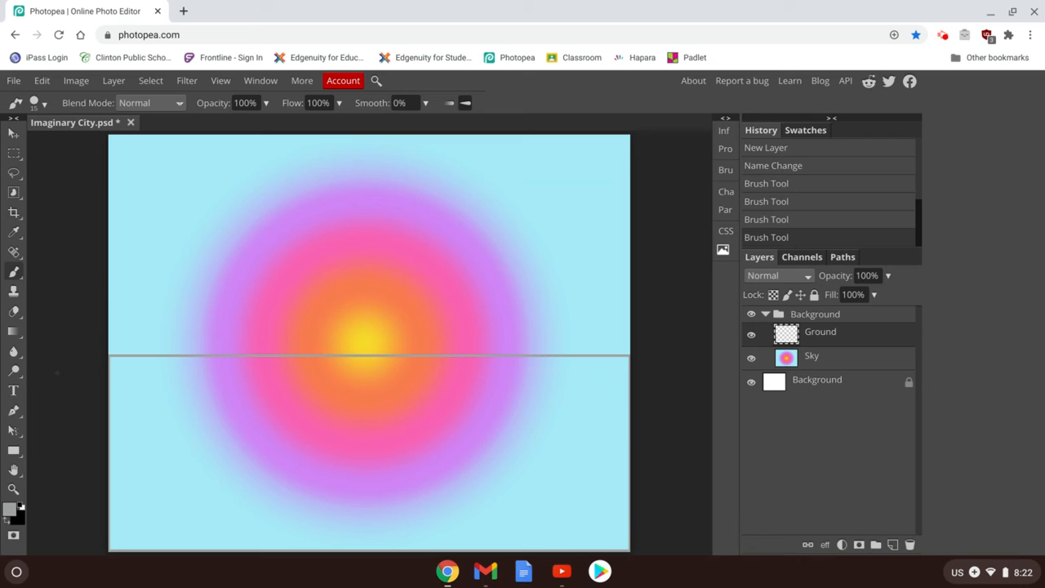
Step: Fill the outlined ground area and its border line with the grey colour using the Paint Bucket tool
click(13, 331)
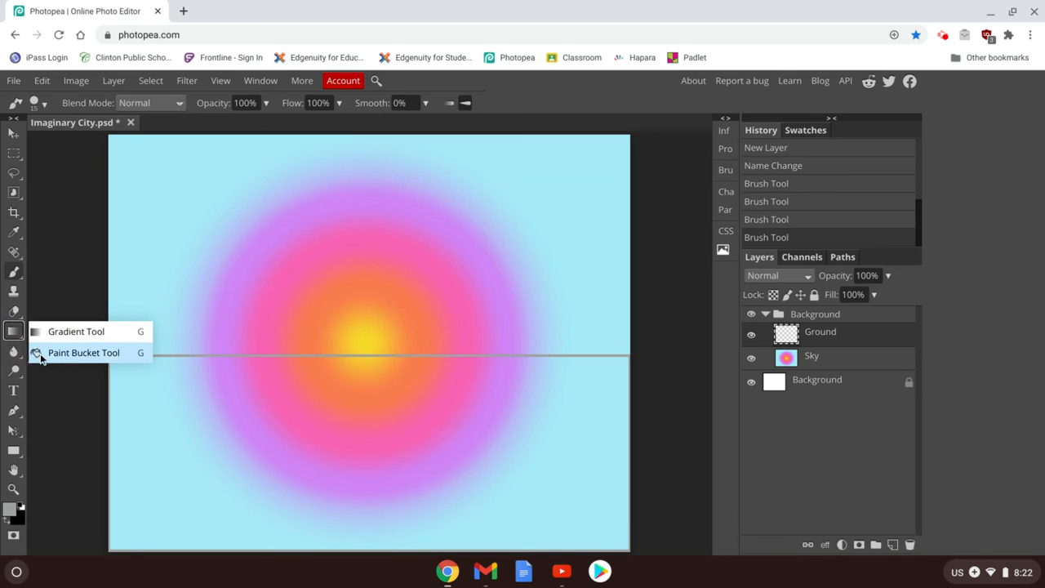
click(82, 353)
click(291, 426)
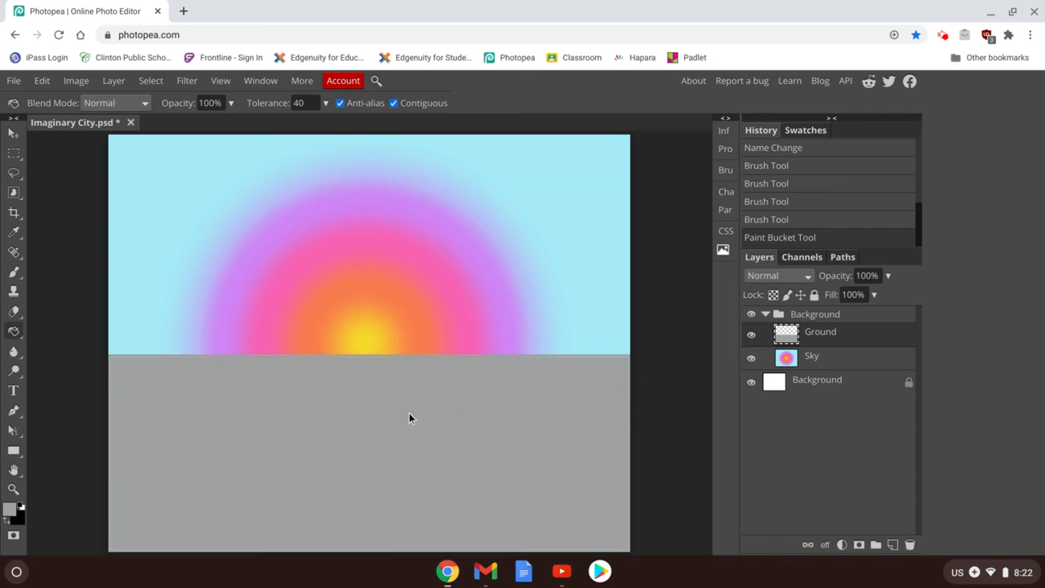
click(479, 357)
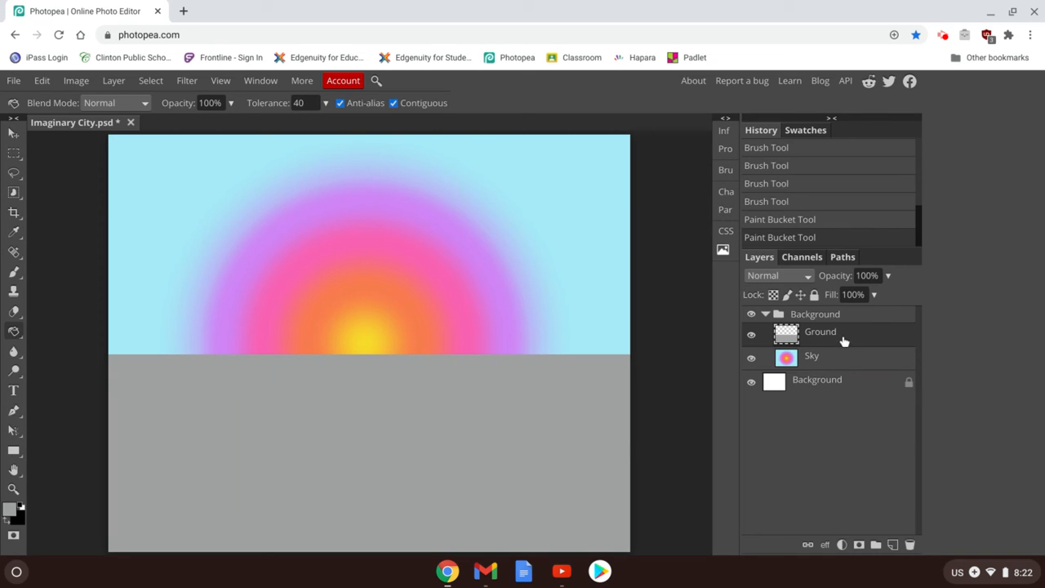
Step: Add a new layer above Ground and name it Horizon line
click(893, 545)
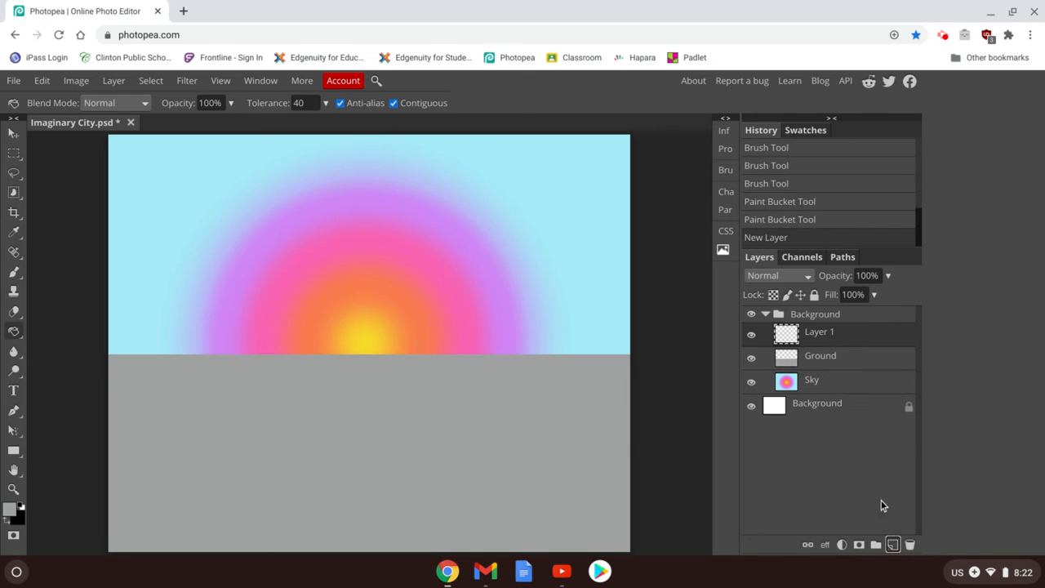
double_click(820, 333)
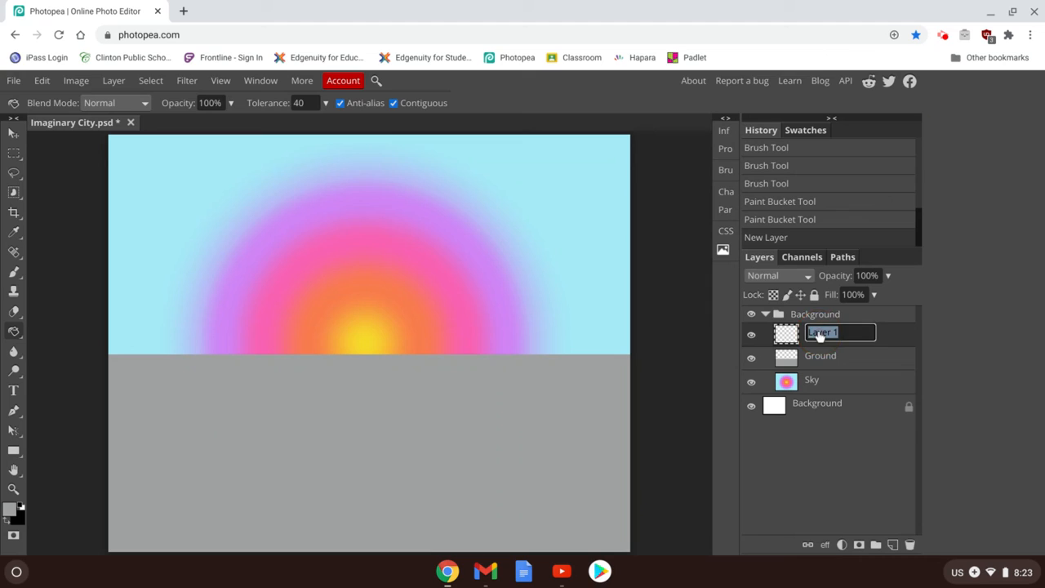
text(Horizon line)
click(904, 339)
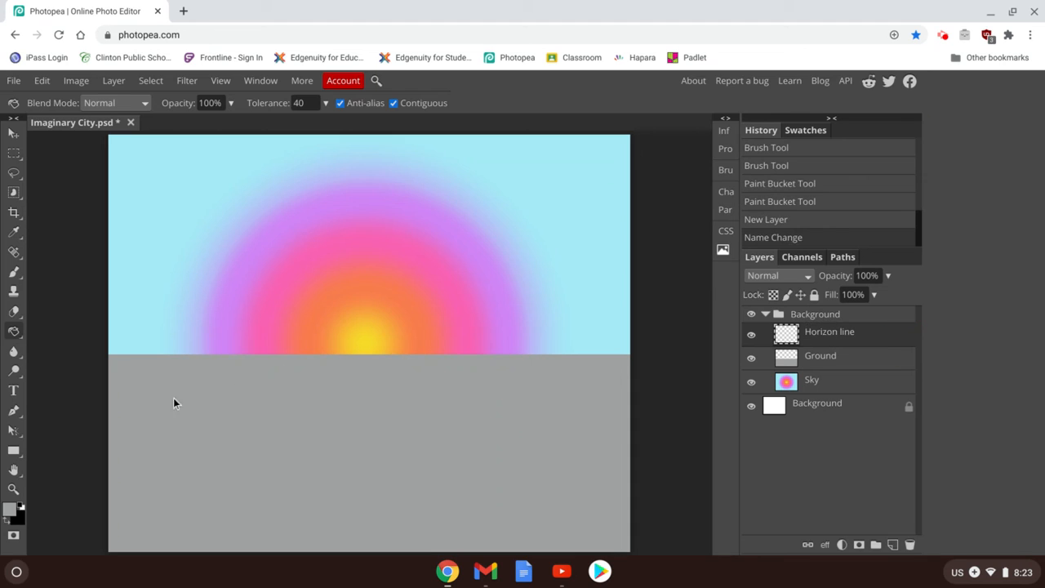
Step: Draw a straight horizontal red line, ff0000, across the full canvas width along the ground's upper edge on the Horizon line layer with the Brush
click(11, 510)
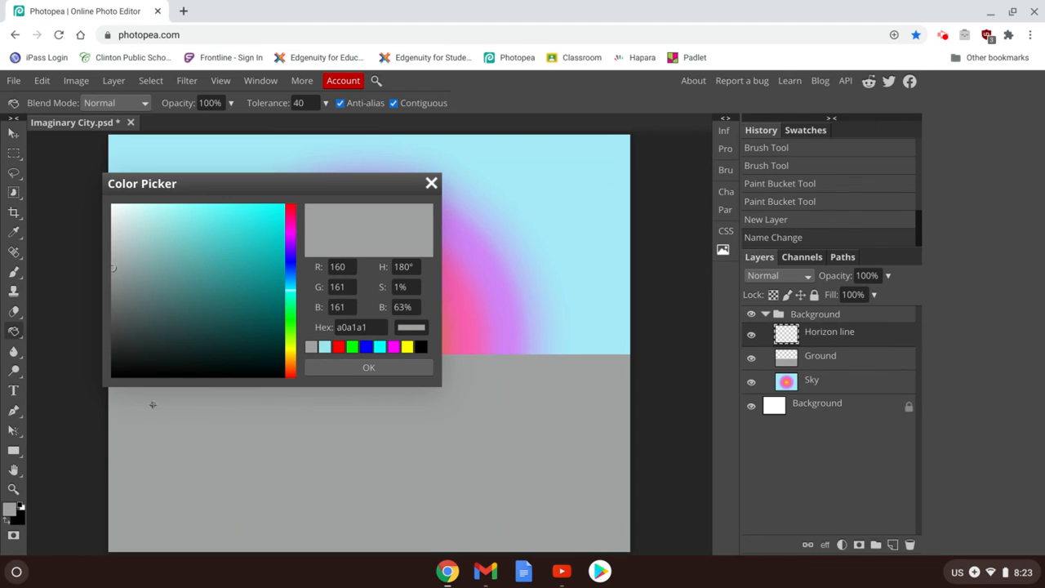
click(338, 348)
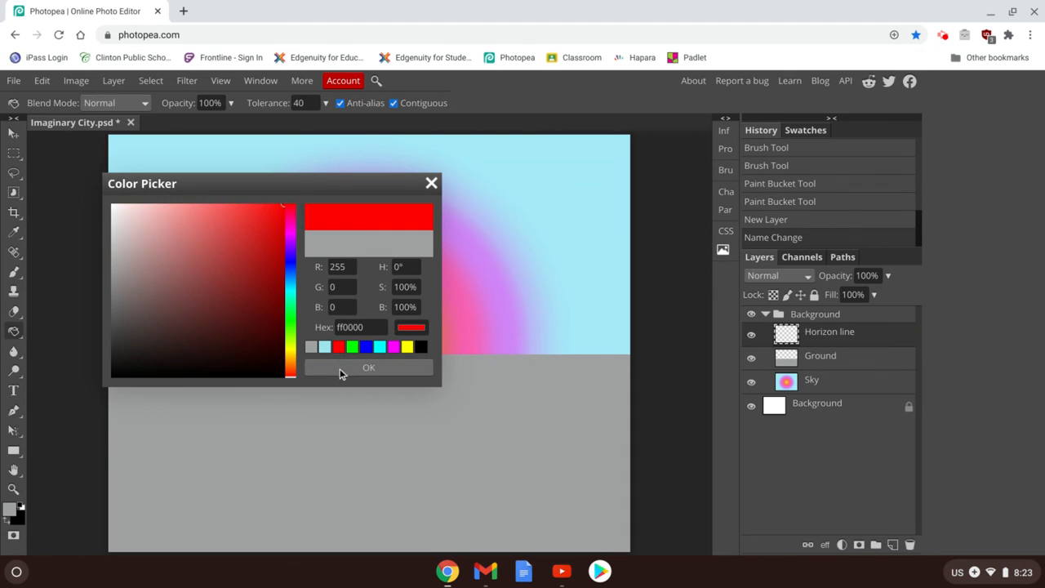
click(340, 368)
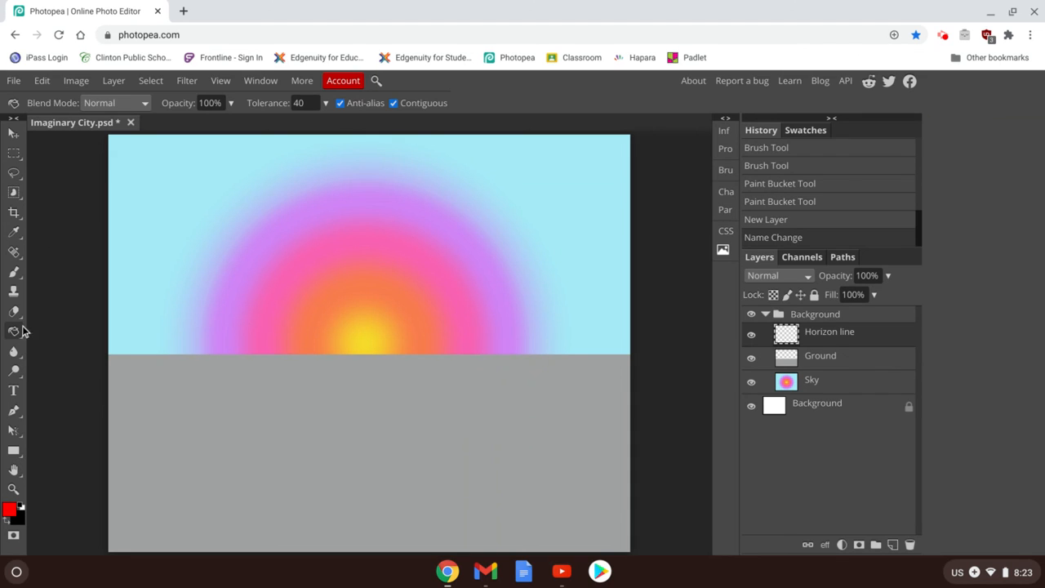
click(13, 272)
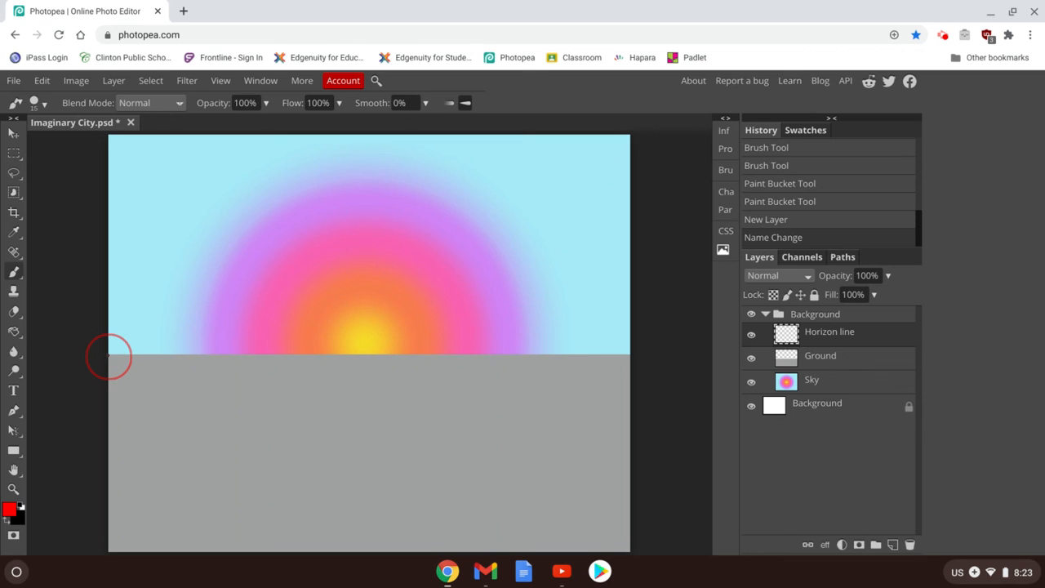
drag(109, 356, 640, 397)
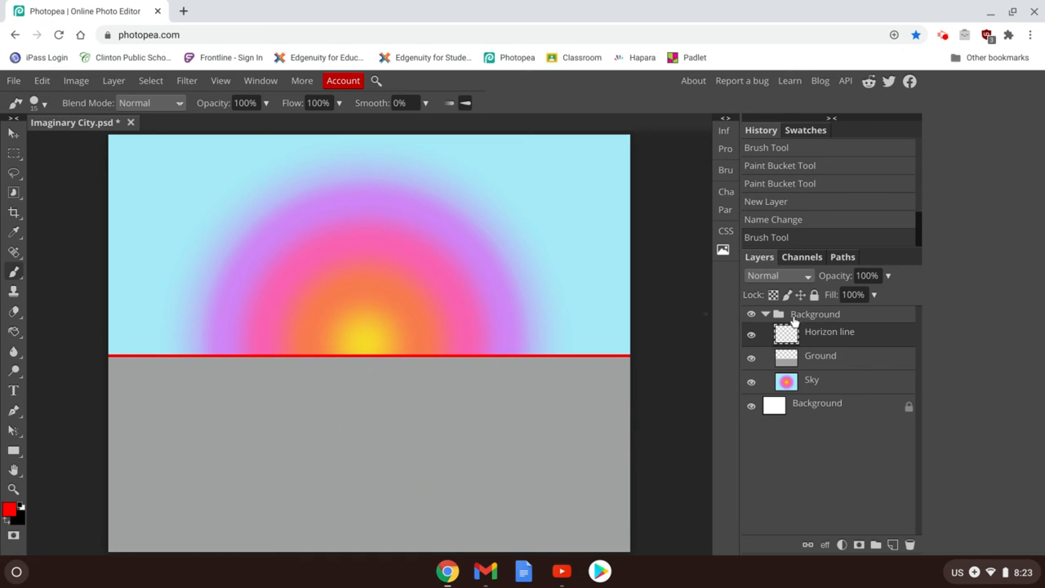
Step: Add a new layer above Horizon line and name it Vanishing point
click(893, 545)
click(815, 333)
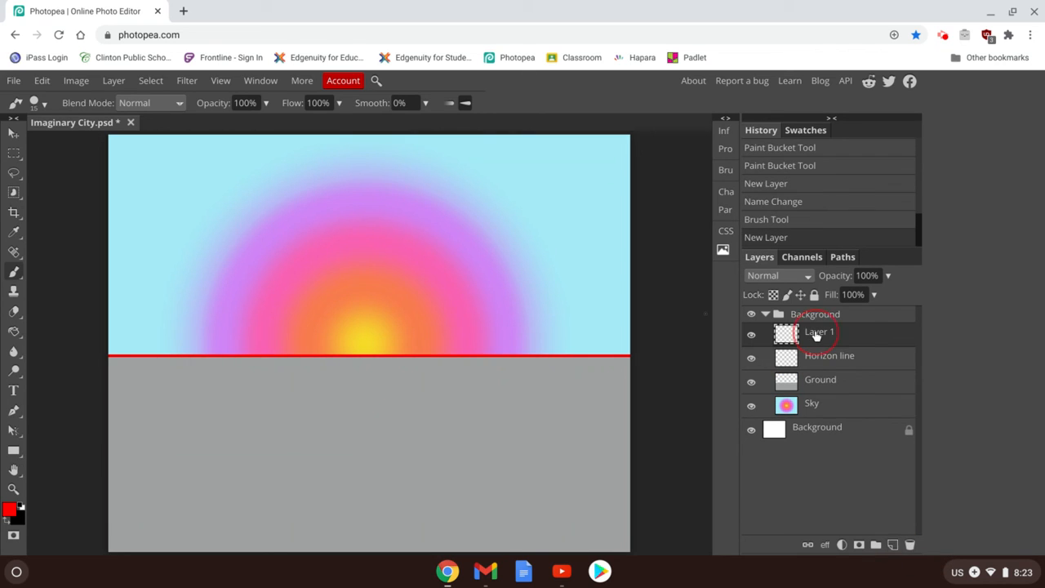
double_click(816, 333)
text(Vani)
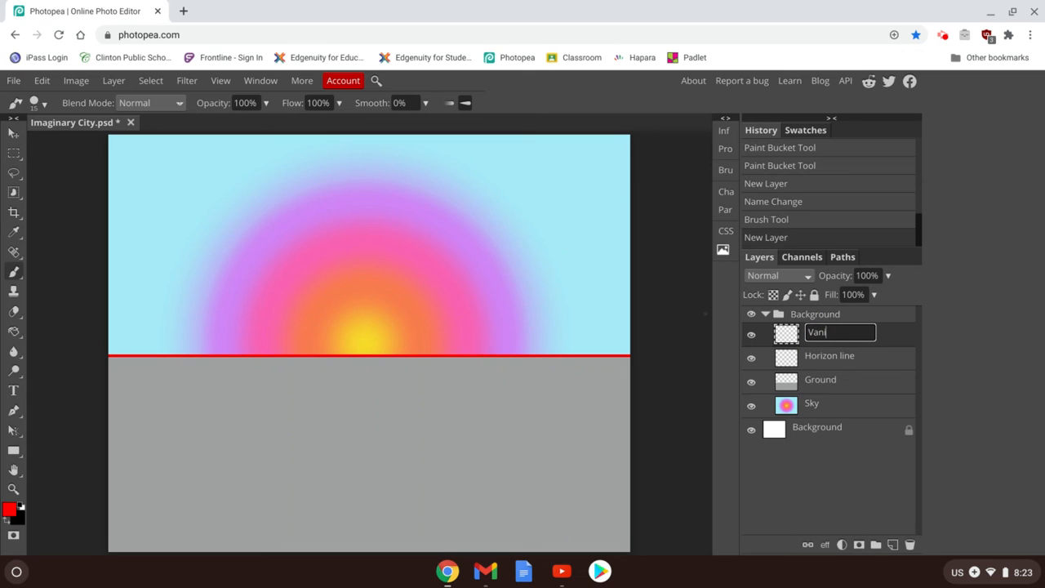
text(shing point)
key(Return)
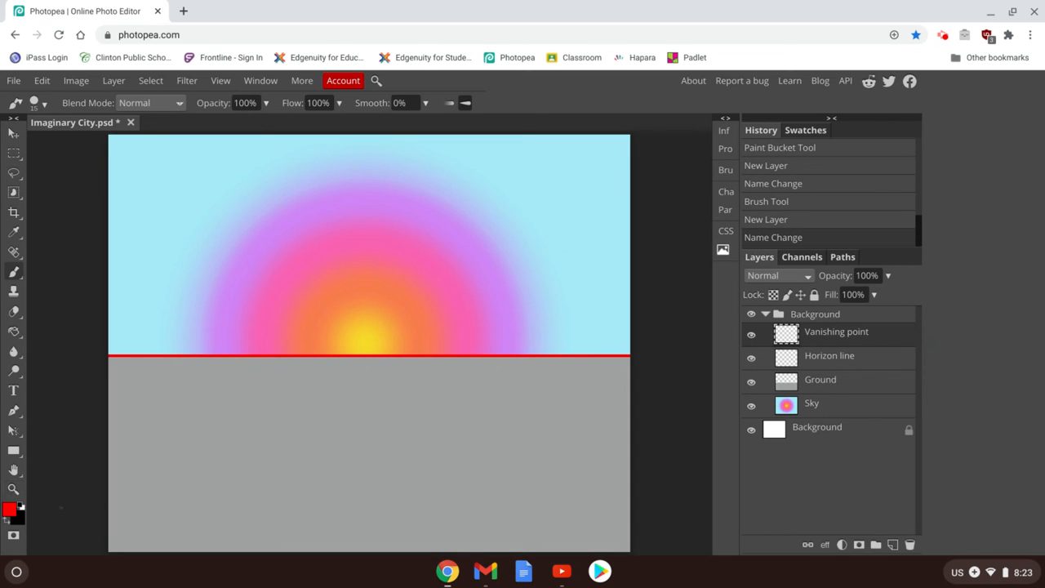
Step: Set the foreground colour to bright green, 00ff00
click(9, 509)
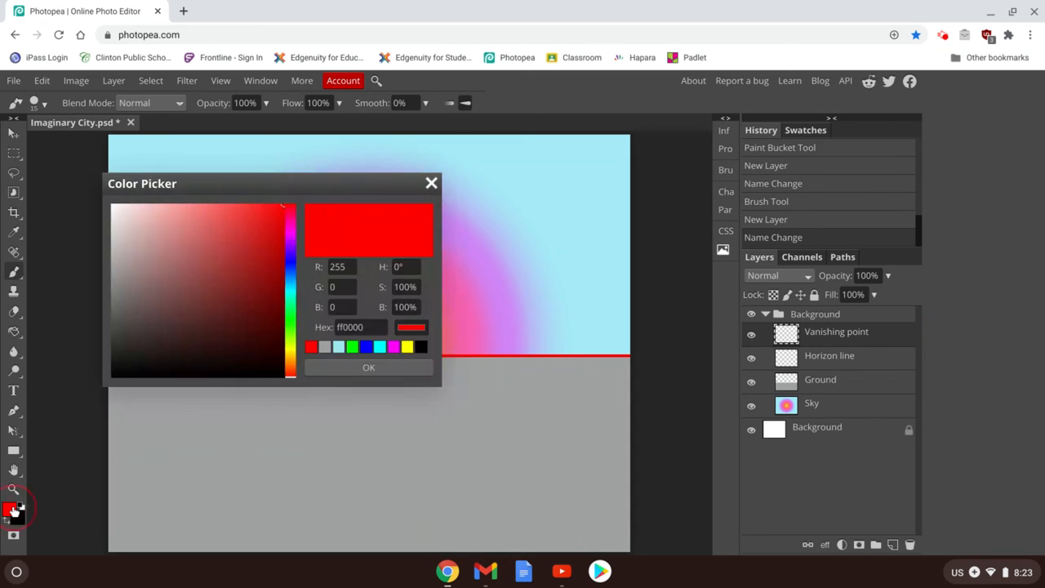
click(407, 348)
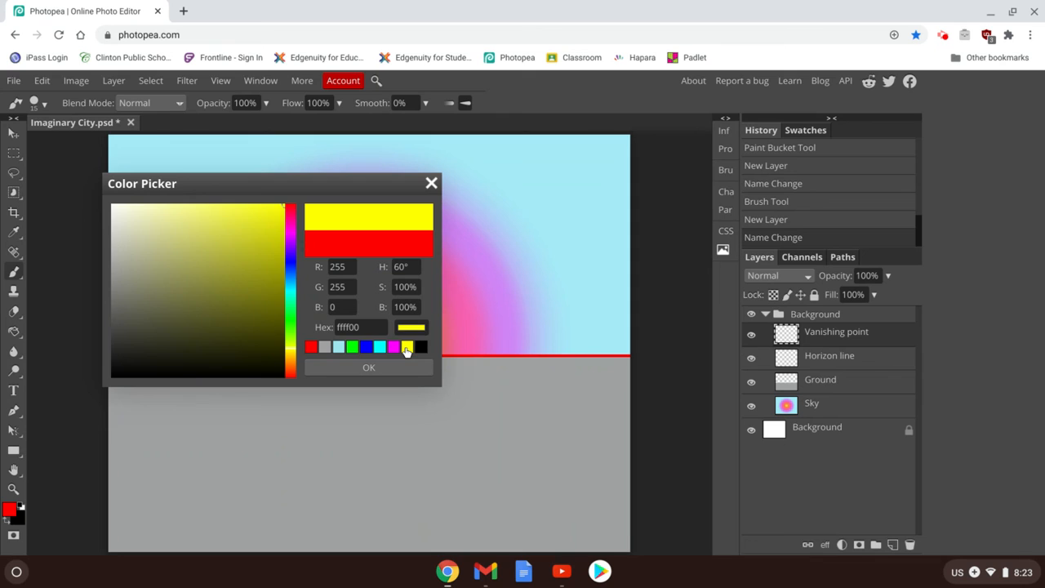
drag(320, 190, 351, 177)
click(380, 335)
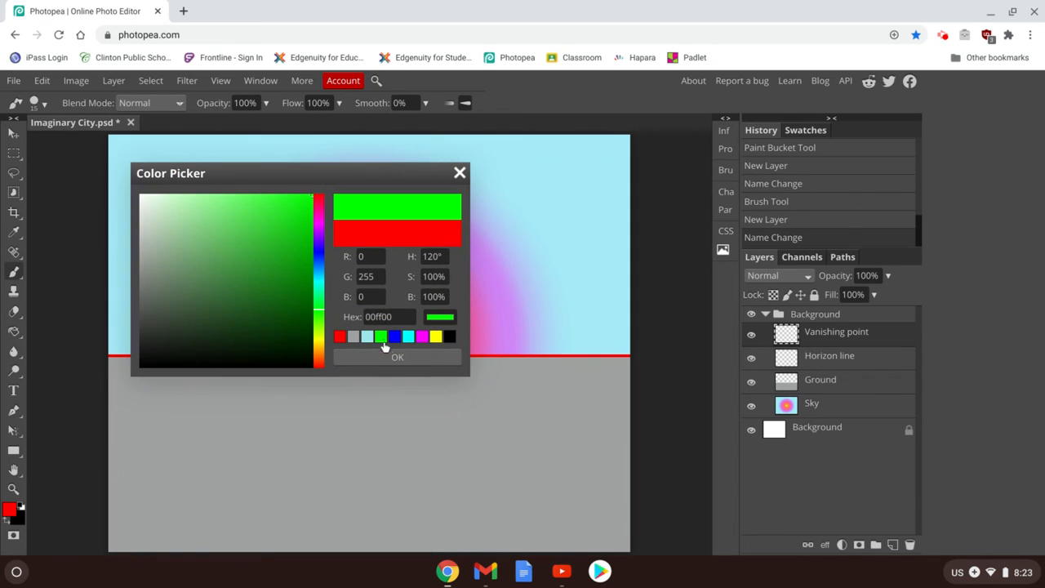
click(395, 358)
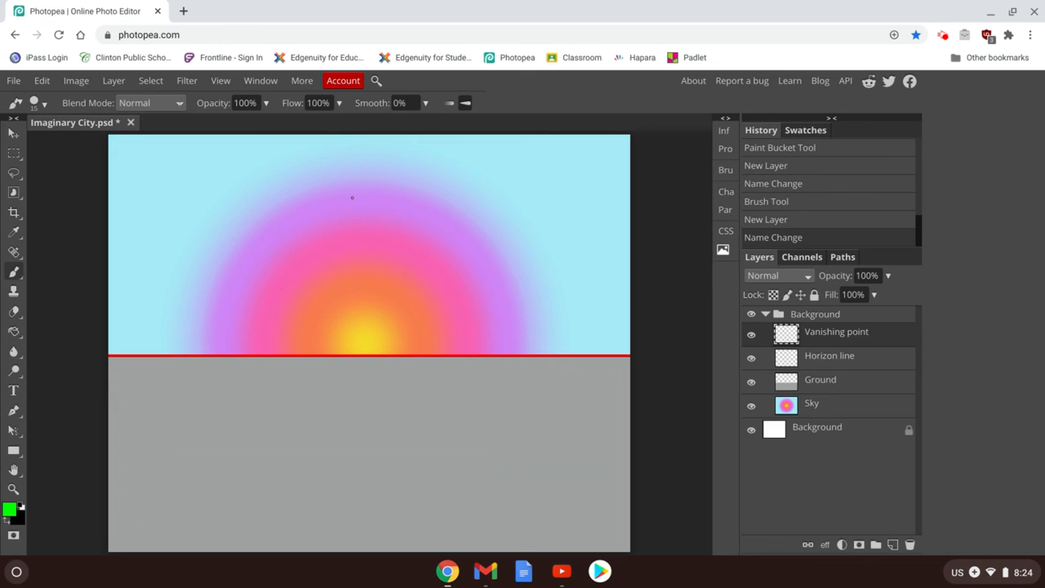
Step: Set the brush size to 64 px and paint a single green dot at the middle of the red horizon line
click(36, 103)
click(102, 140)
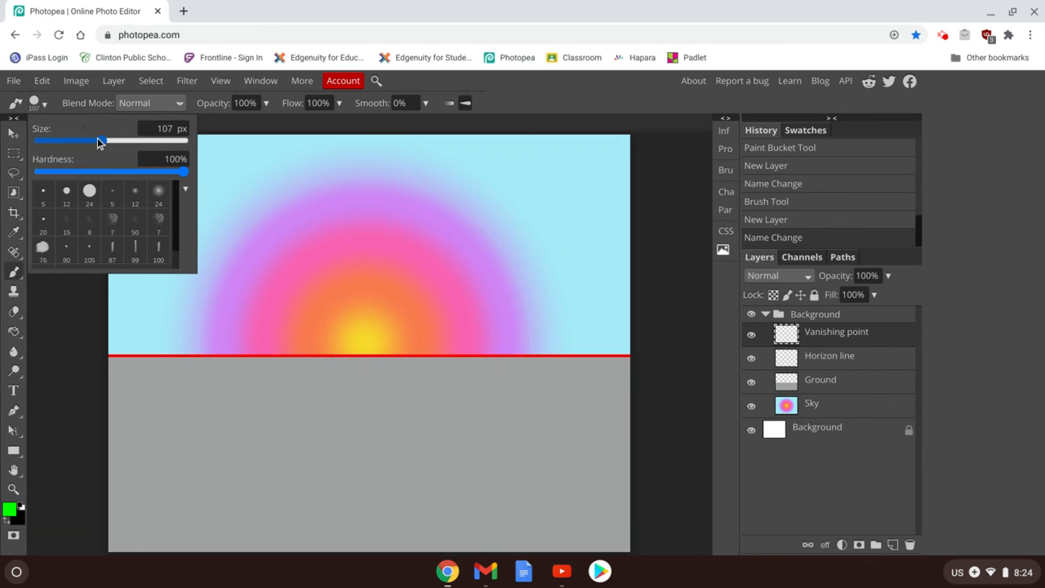
drag(95, 145, 93, 144)
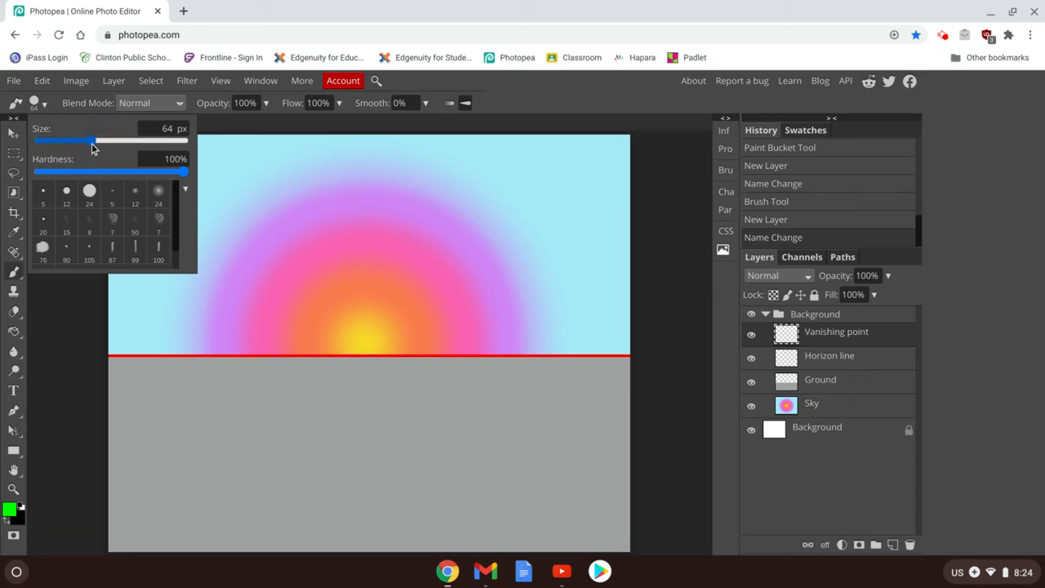
click(368, 355)
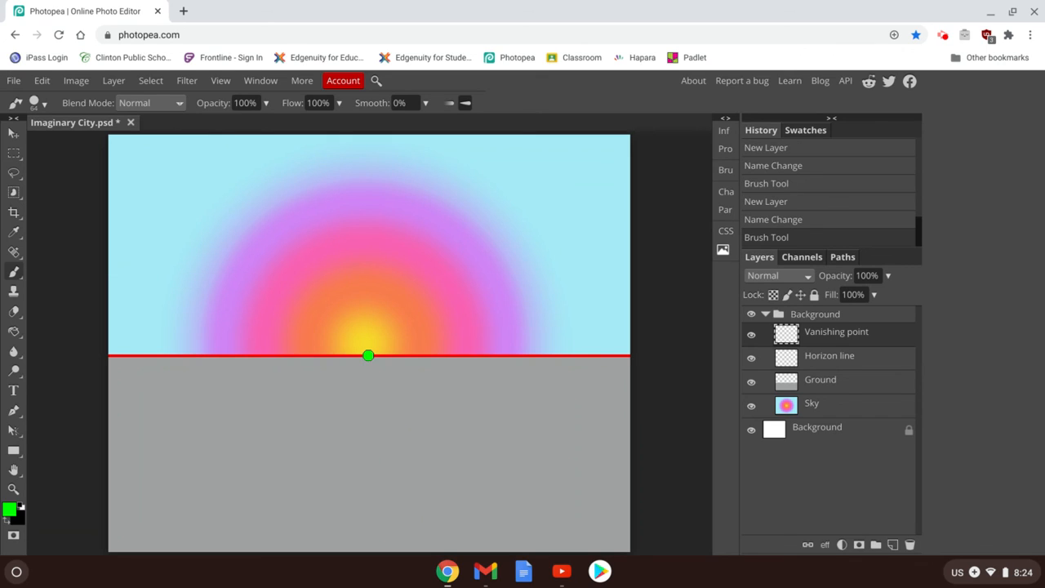